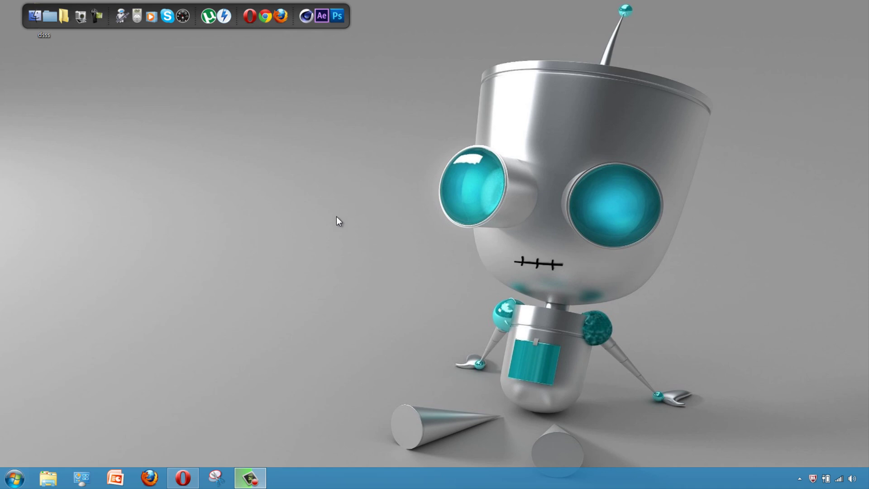
Switch to Opera, search Google for "xlaunchpad" and open the XWidget and XLaunchpad homepage
{"action": "left_click", "coordinate": [183, 477]}
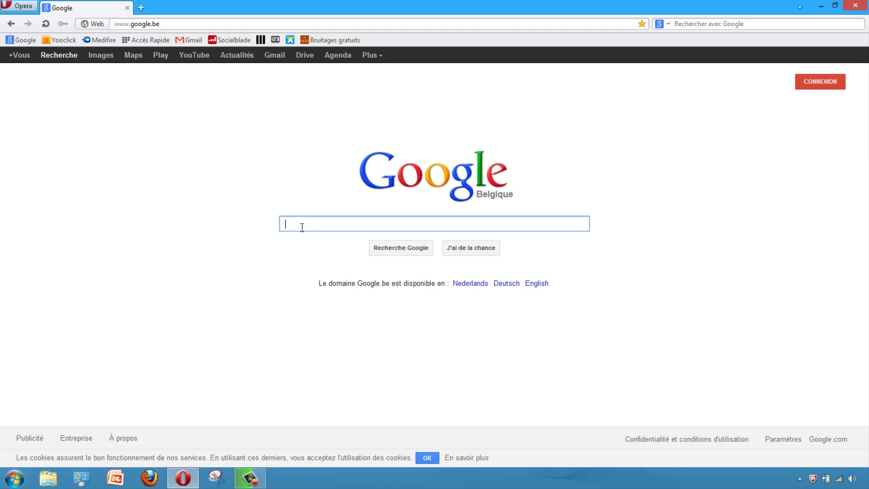
{"action": "type", "text": "xlaun"}
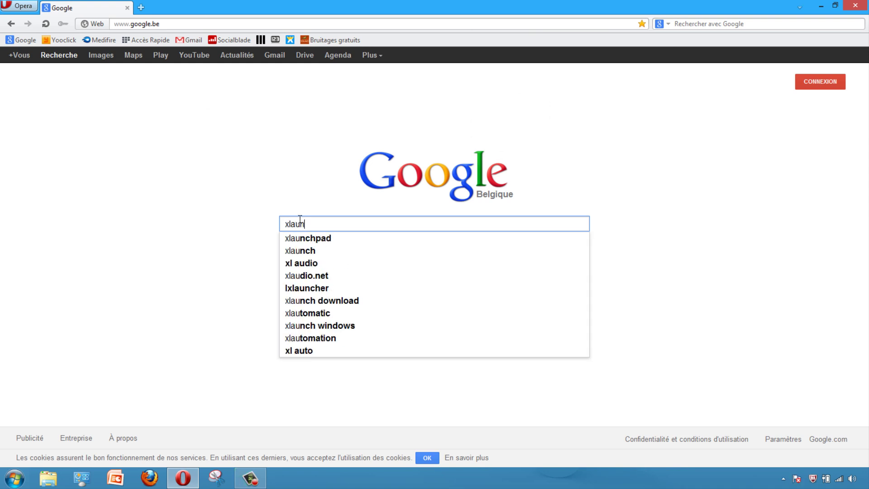
{"action": "type", "text": "chpad"}
{"action": "key", "text": "Return"}
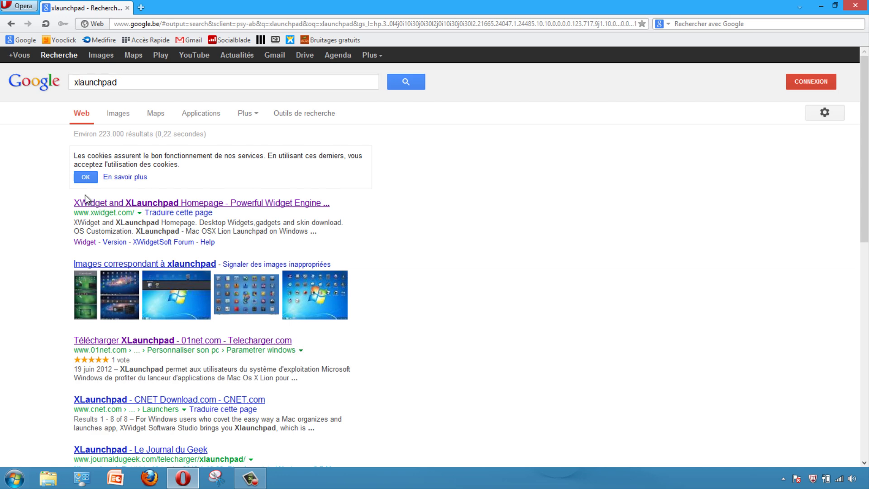
{"action": "left_click", "coordinate": [186, 203]}
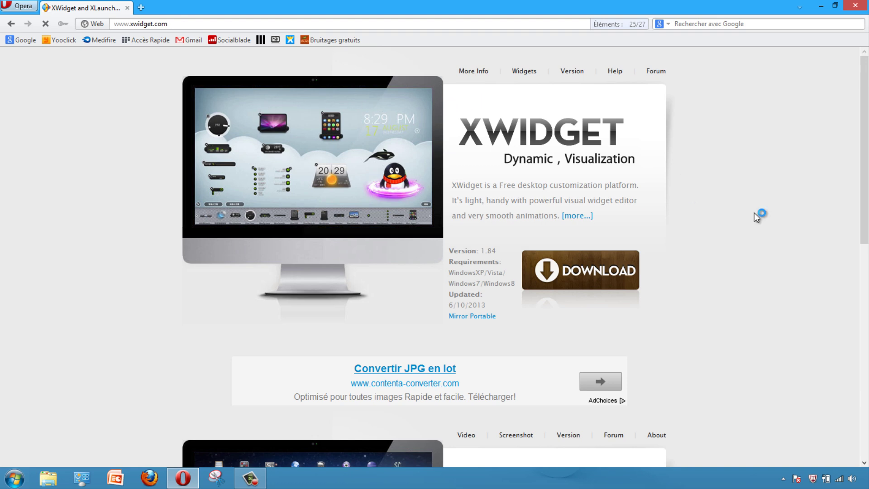
Find XLaunchpad on the XWidget site and start its installer download from the CNET page
{"action": "scroll", "coordinate": [316, 167], "scroll_direction": "down", "scroll_amount": 8}
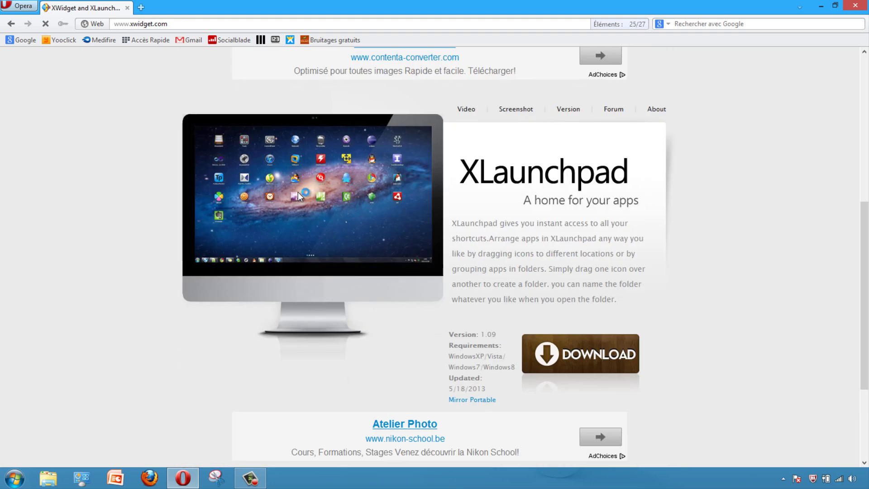
{"action": "scroll", "coordinate": [551, 137], "scroll_direction": "up", "scroll_amount": 1}
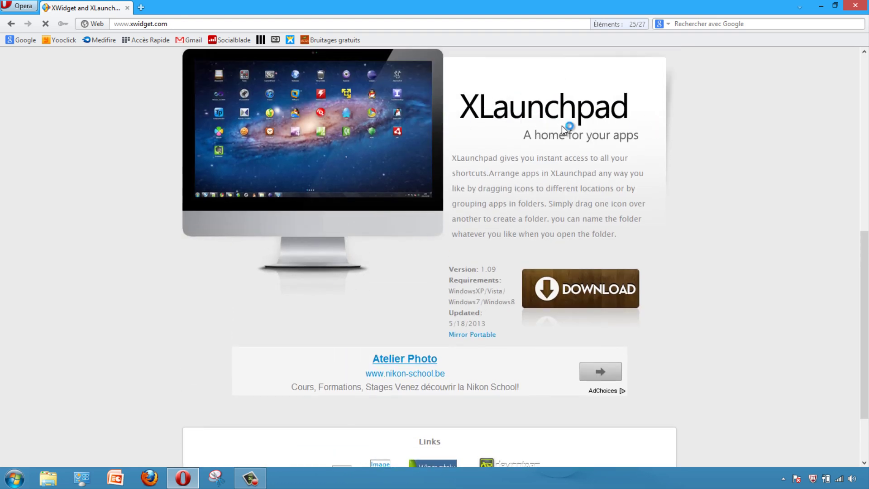
{"action": "left_click", "coordinate": [579, 293]}
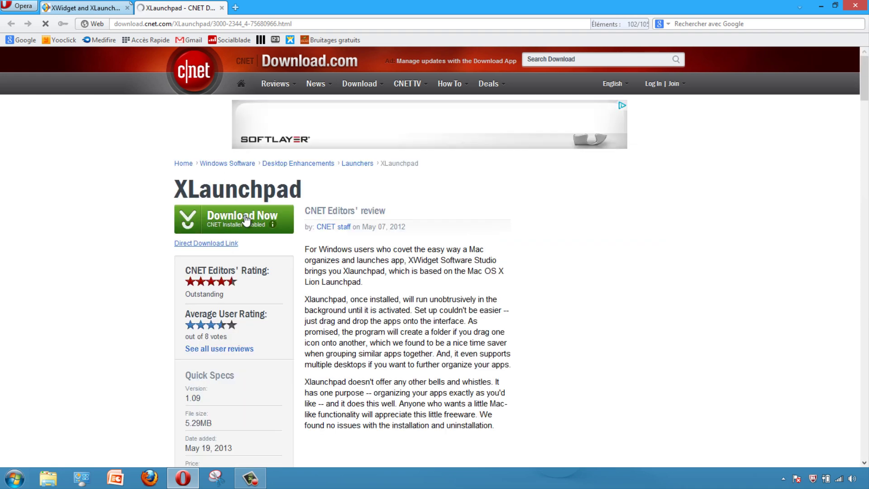
{"action": "left_click", "coordinate": [219, 216]}
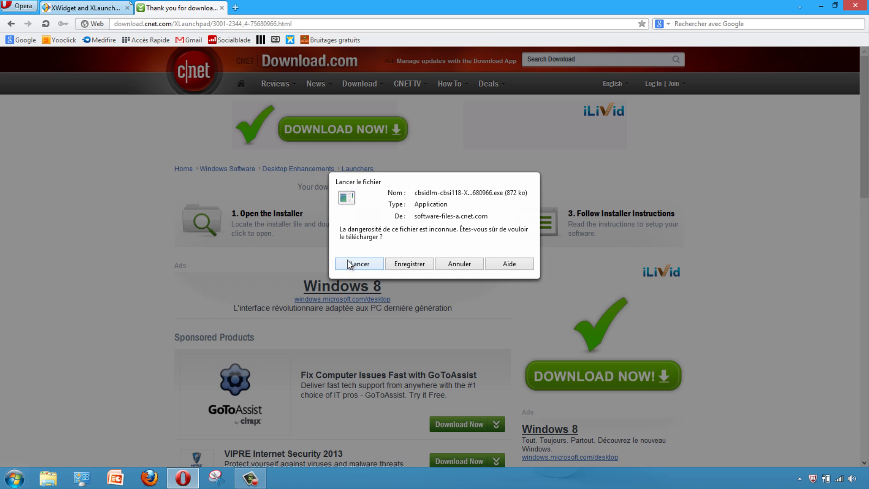
Run the downloaded CNET installer file directly and bring its window to the front
{"action": "left_click", "coordinate": [350, 264]}
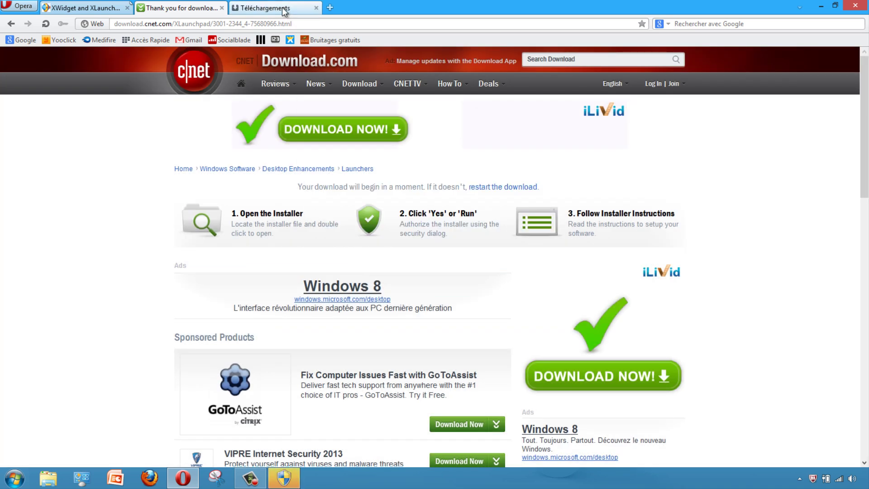
{"action": "left_click", "coordinate": [284, 9]}
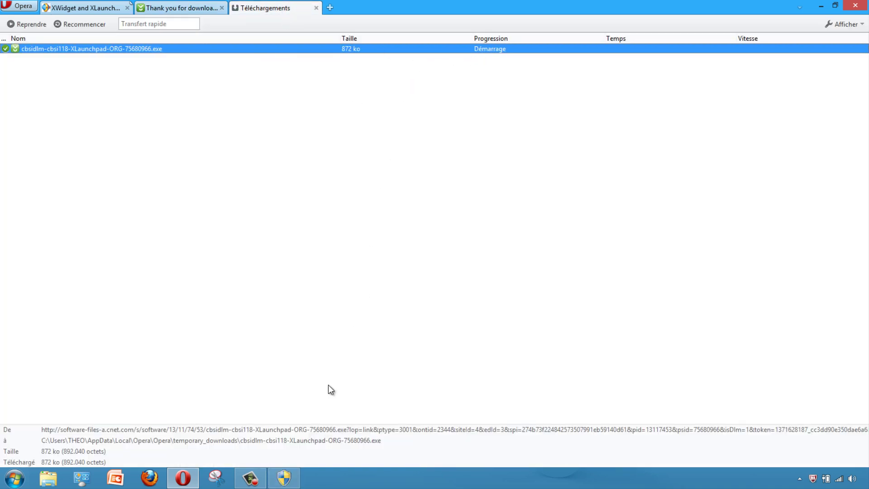
{"action": "left_click", "coordinate": [284, 477]}
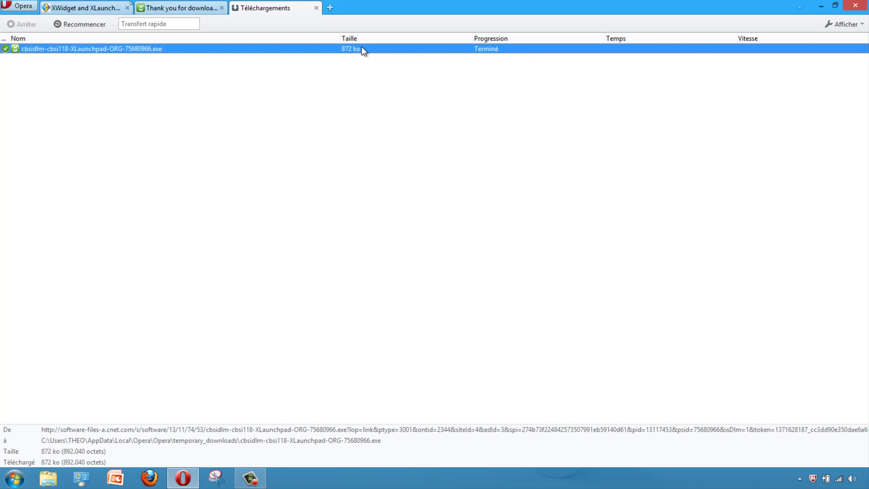
{"action": "left_click", "coordinate": [283, 479]}
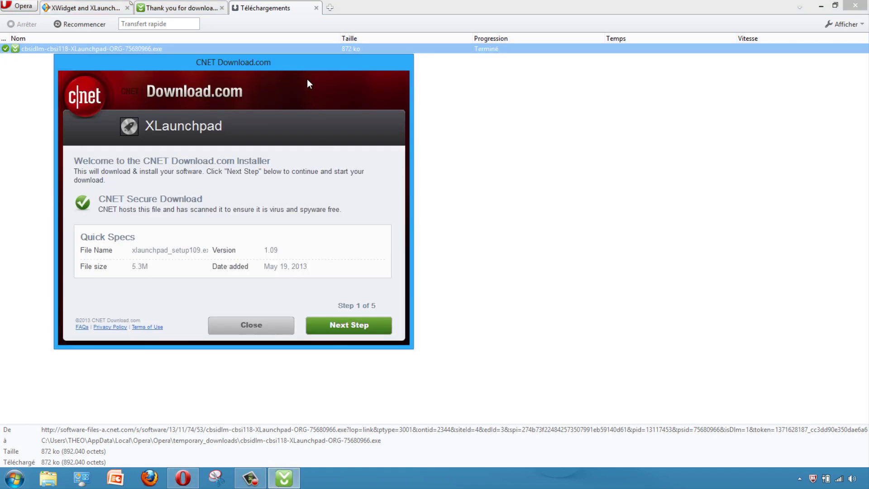
Minimise the browser and advance through the CNET installer, declining the MyPCBackup and DefaultTab offers
{"action": "left_click_drag", "start_coordinate": [307, 79], "coordinate": [587, 69]}
{"action": "left_click", "coordinate": [827, 5]}
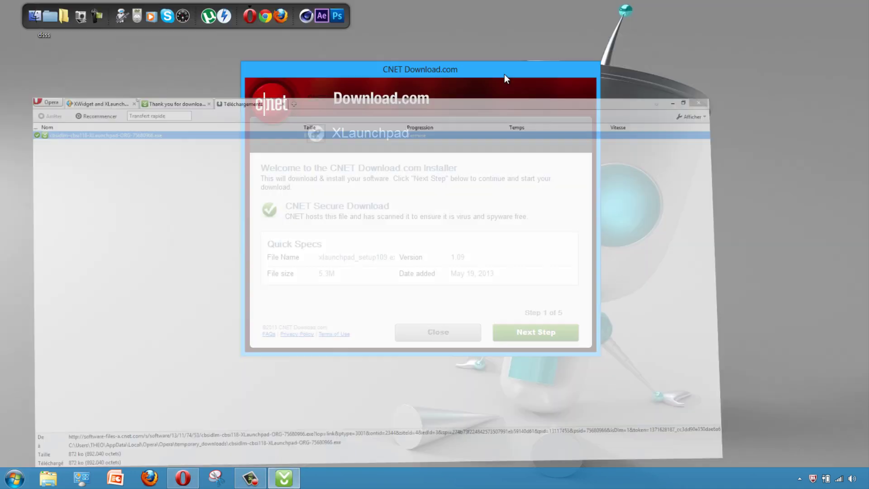
{"action": "left_click_drag", "start_coordinate": [447, 67], "coordinate": [387, 79]}
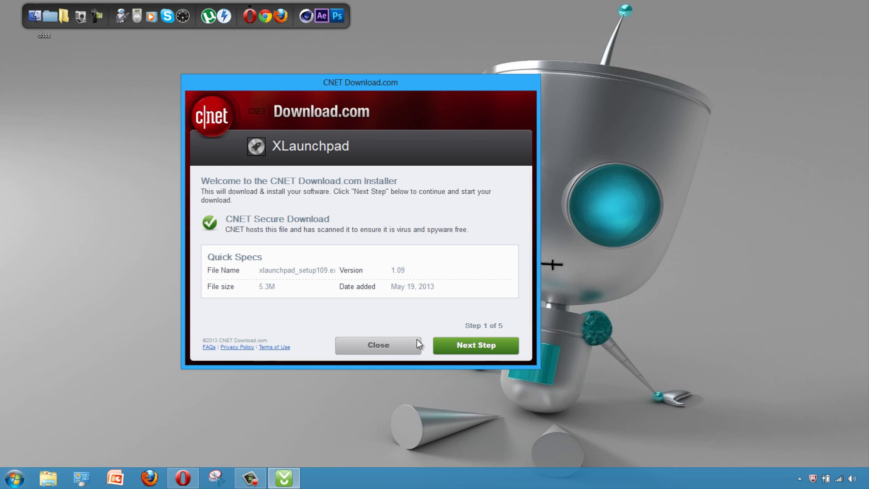
{"action": "left_click", "coordinate": [476, 346]}
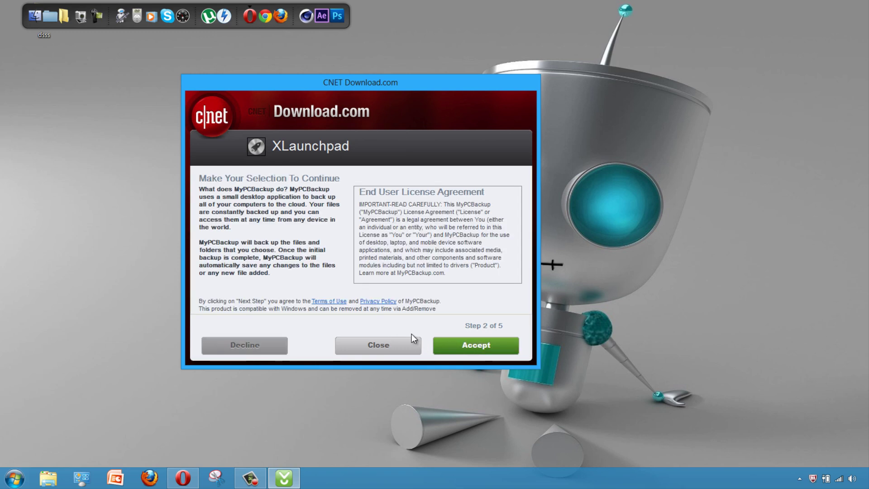
{"action": "left_click", "coordinate": [250, 346]}
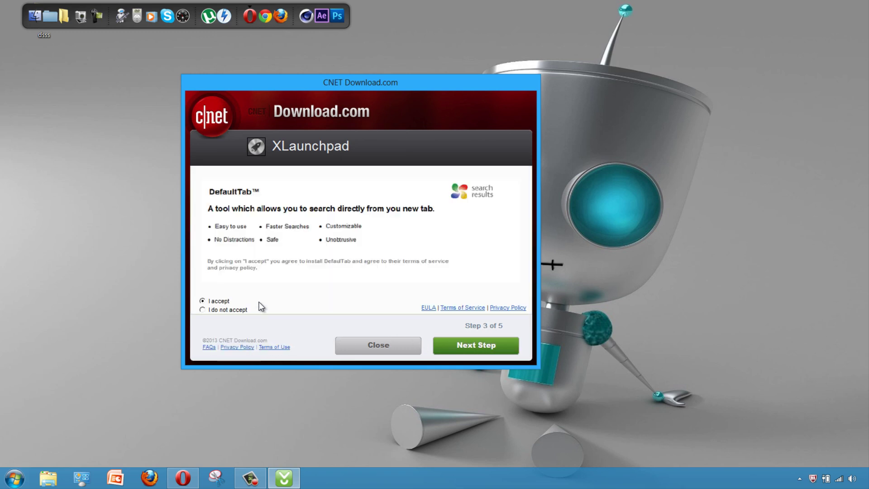
{"action": "left_click", "coordinate": [203, 311]}
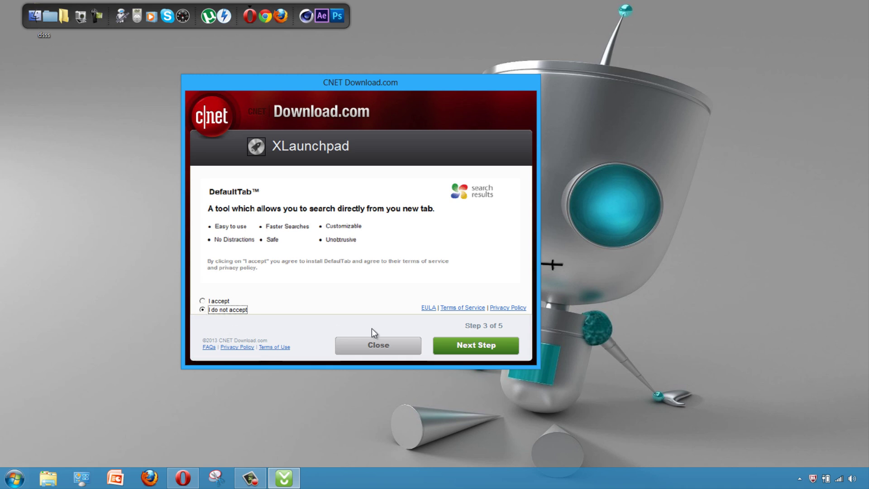
{"action": "left_click", "coordinate": [477, 348]}
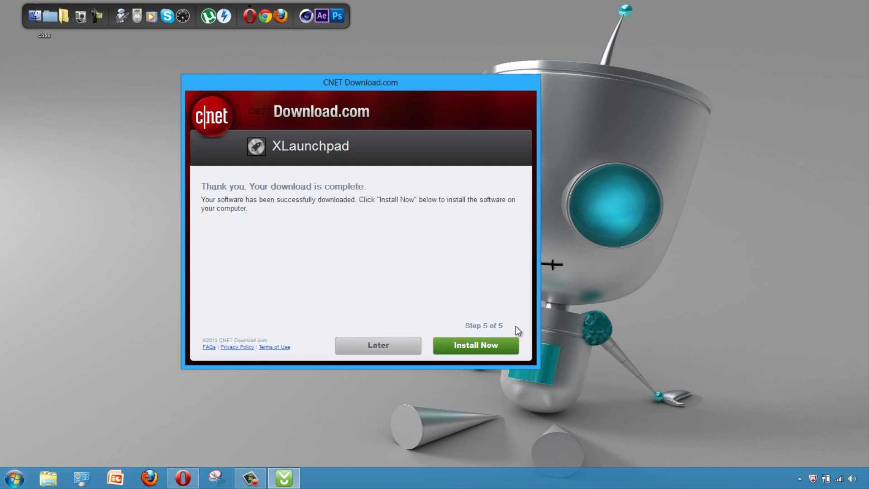
Start the XLaunchPad setup and install it into C:\Program Files (x86)\XLaunchPad
{"action": "left_click", "coordinate": [474, 344]}
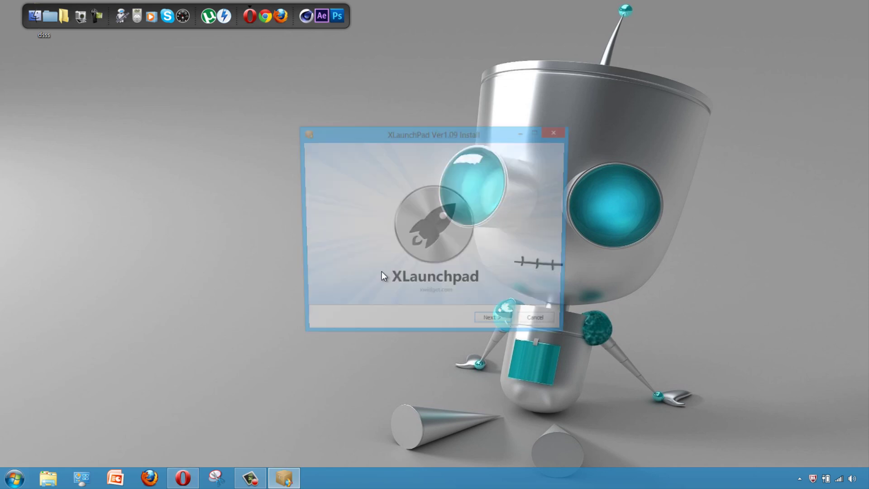
{"action": "left_click_drag", "start_coordinate": [424, 134], "coordinate": [256, 108]}
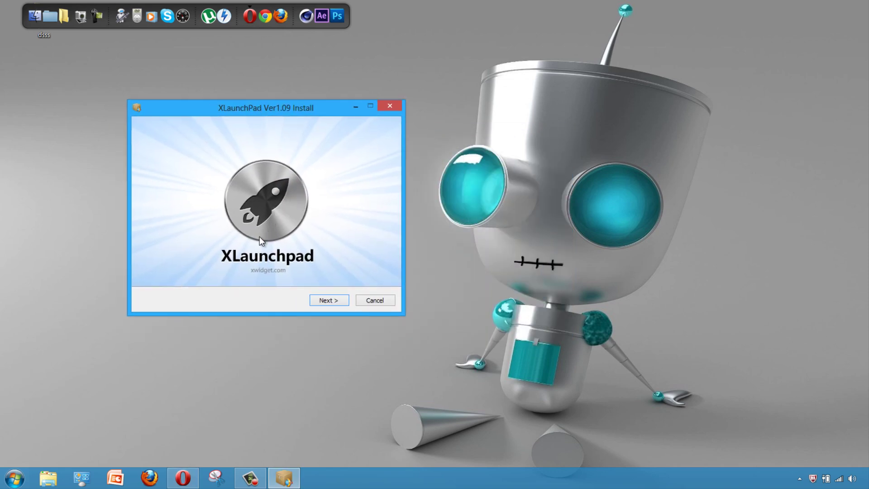
{"action": "left_click", "coordinate": [343, 298]}
{"action": "left_click", "coordinate": [344, 299]}
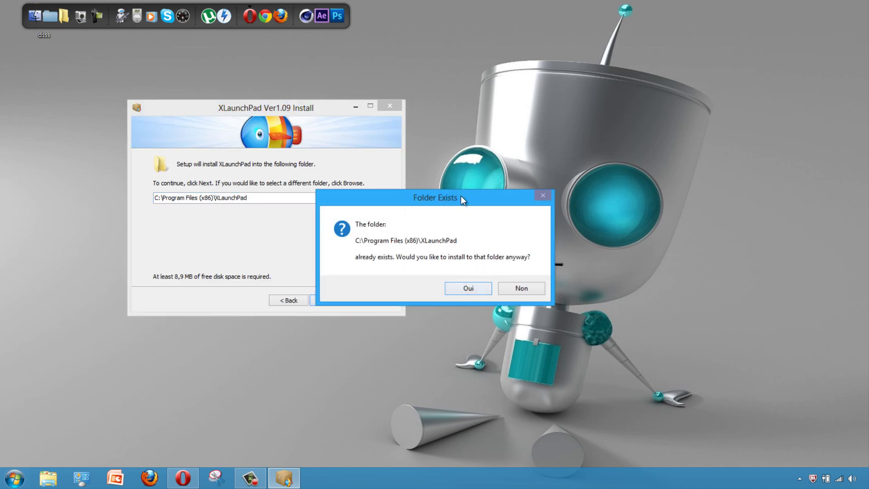
{"action": "left_click_drag", "start_coordinate": [460, 196], "coordinate": [314, 149]}
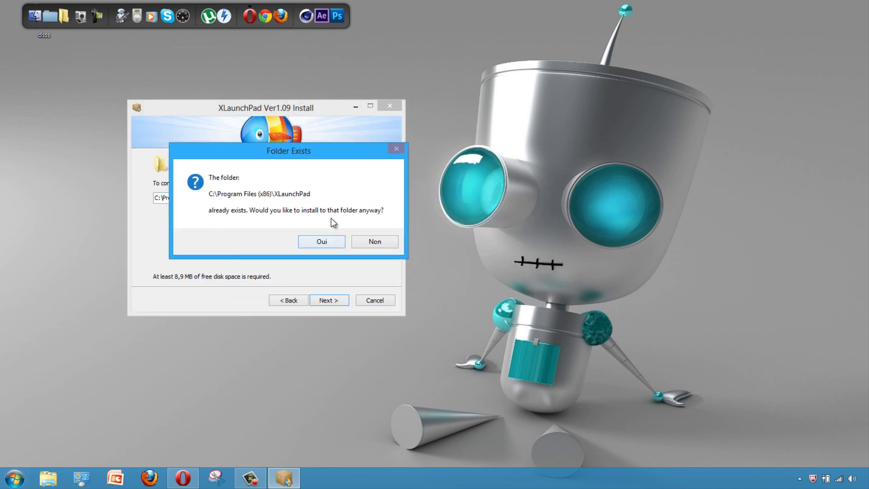
{"action": "left_click_drag", "start_coordinate": [319, 156], "coordinate": [277, 172]}
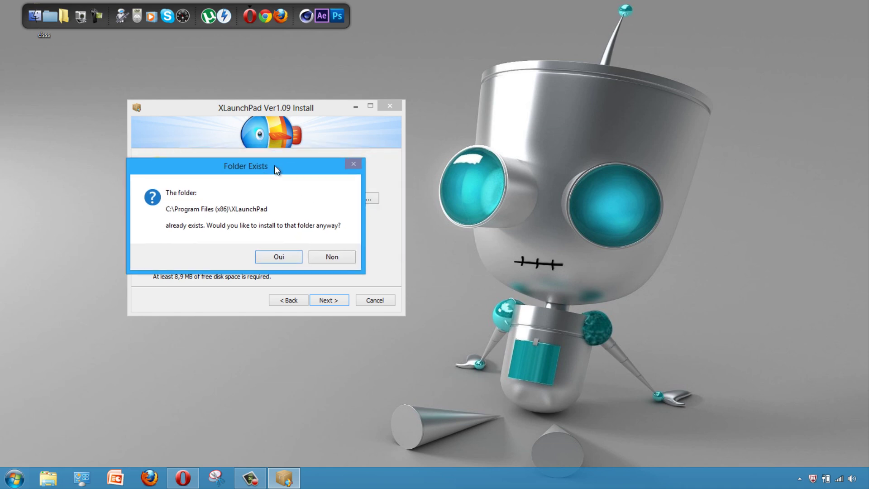
{"action": "left_click", "coordinate": [324, 257]}
{"action": "left_click", "coordinate": [330, 300]}
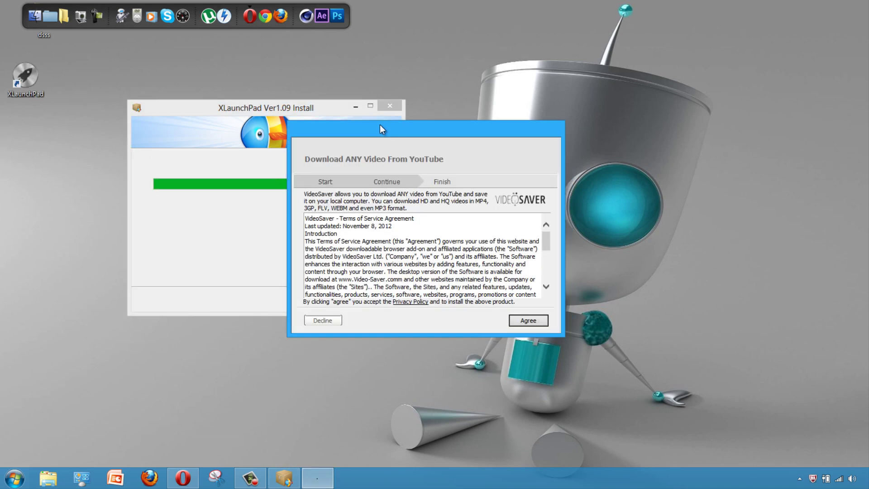
Decline the VideoSaver offer and finish the setup with Launch XLaunchPad enabled
{"action": "left_click_drag", "start_coordinate": [381, 129], "coordinate": [478, 101]}
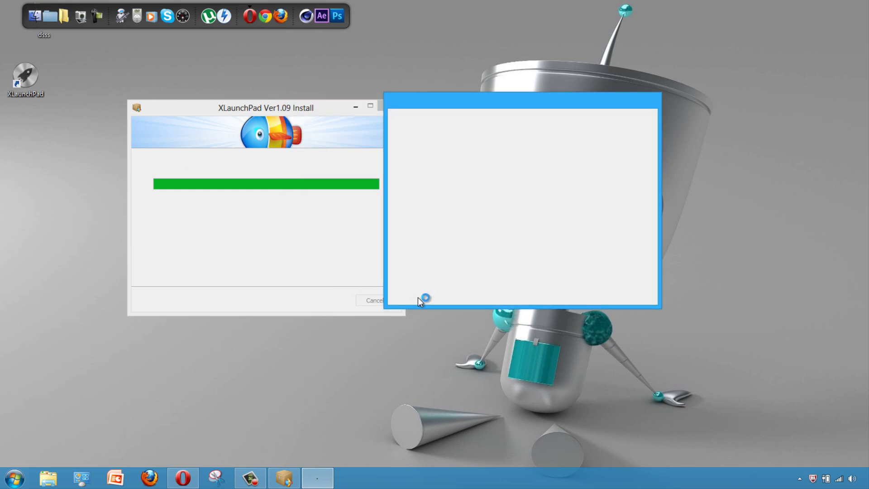
{"action": "left_click", "coordinate": [414, 292]}
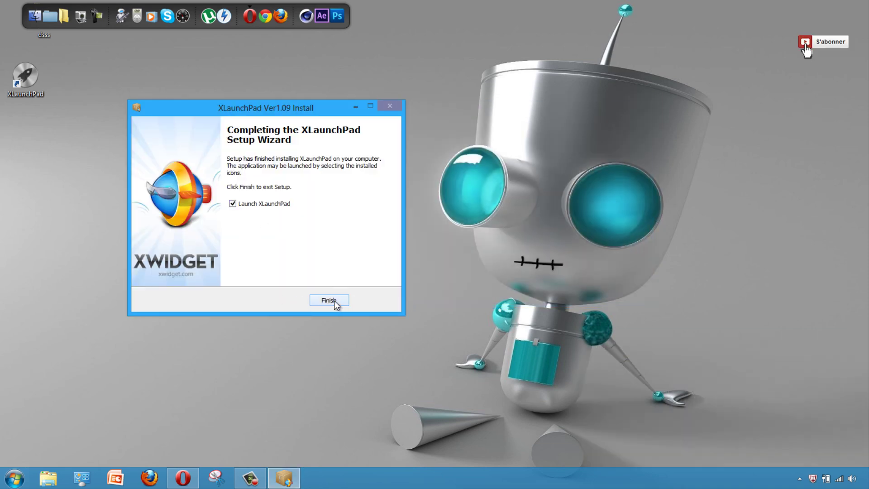
{"action": "left_click", "coordinate": [334, 300]}
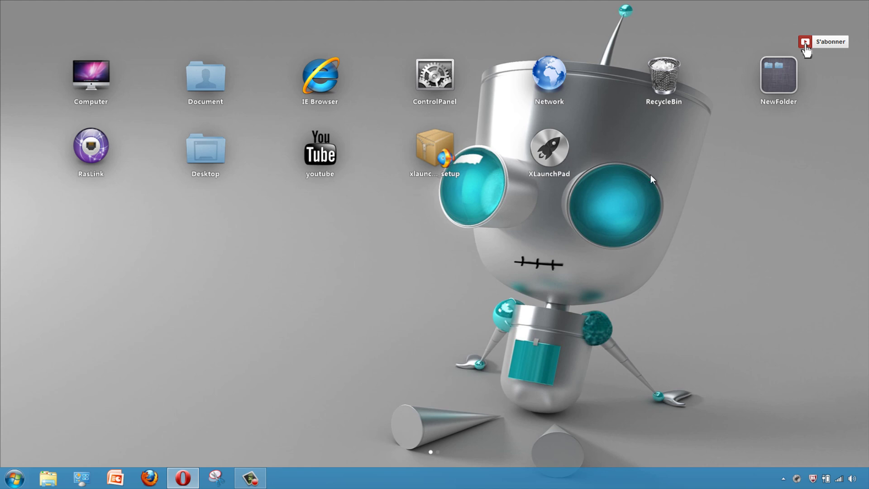
Examine the XLaunchPad overlay by swiping across its pages and looking over its icons
{"action": "left_click_drag", "start_coordinate": [618, 217], "coordinate": [393, 221]}
{"action": "left_click_drag", "start_coordinate": [290, 223], "coordinate": [598, 213]}
{"action": "left_click_drag", "start_coordinate": [656, 217], "coordinate": [608, 222]}
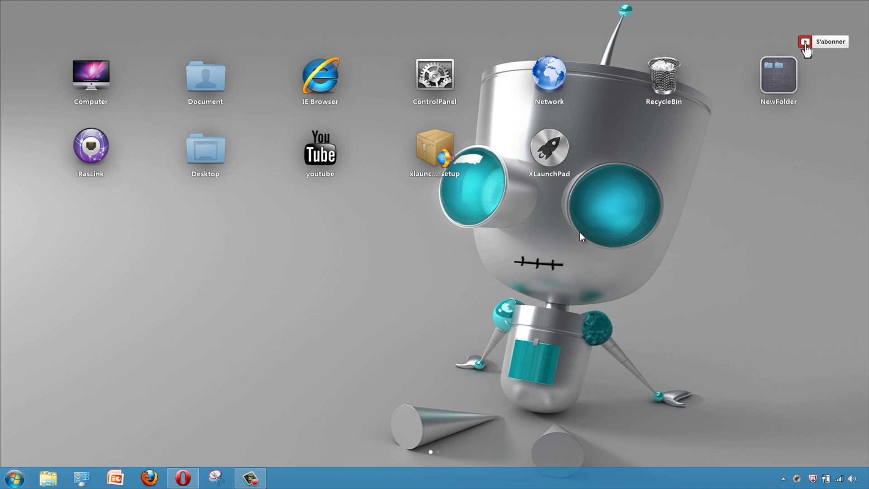
{"action": "left_click_drag", "start_coordinate": [579, 232], "coordinate": [600, 219]}
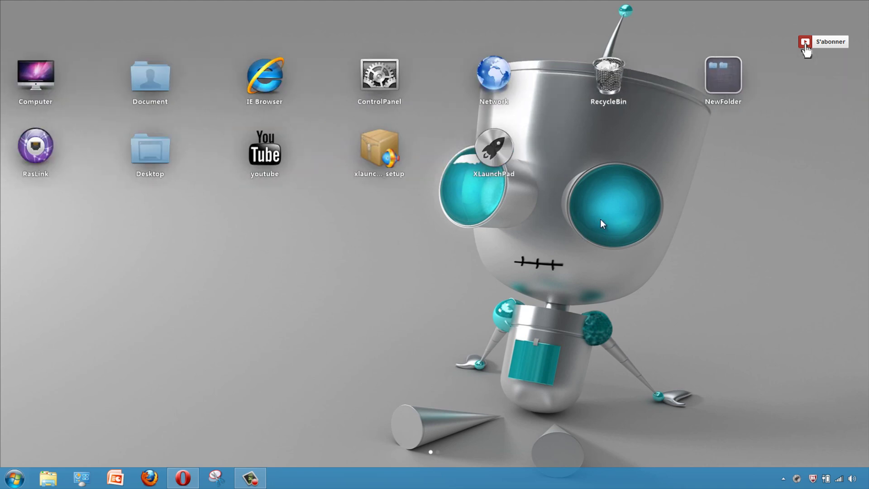
{"action": "left_click_drag", "start_coordinate": [518, 224], "coordinate": [421, 223]}
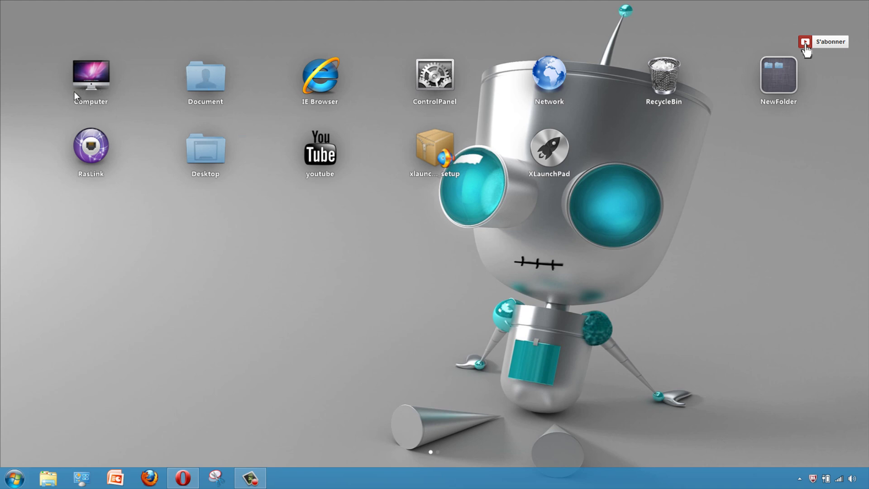
{"action": "left_click", "coordinate": [86, 80]}
{"action": "left_click_drag", "start_coordinate": [378, 83], "coordinate": [312, 82]}
{"action": "left_click", "coordinate": [650, 76]}
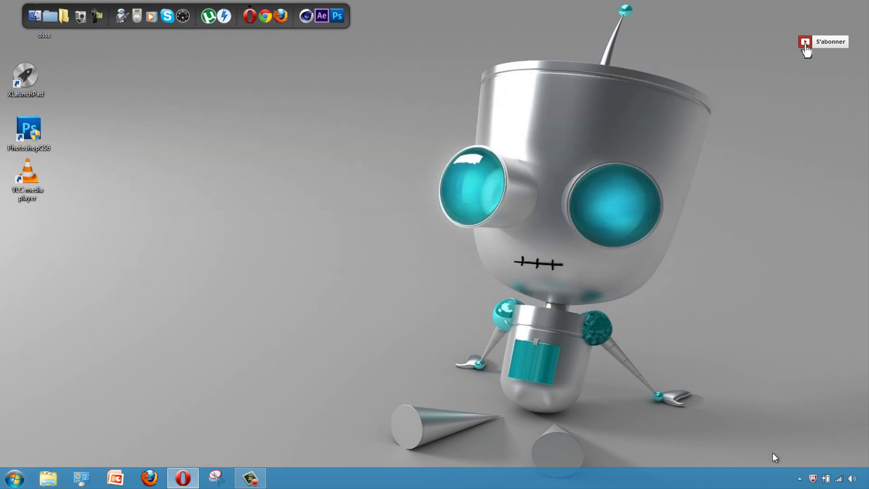
Reopen the running XLaunchPad and add a Photos shortcut to its page
{"action": "left_click", "coordinate": [799, 477]}
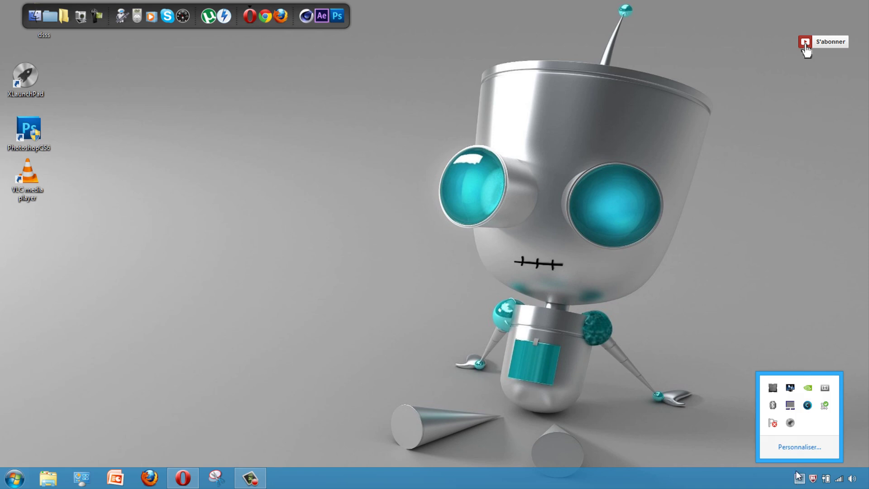
{"action": "left_click", "coordinate": [790, 422]}
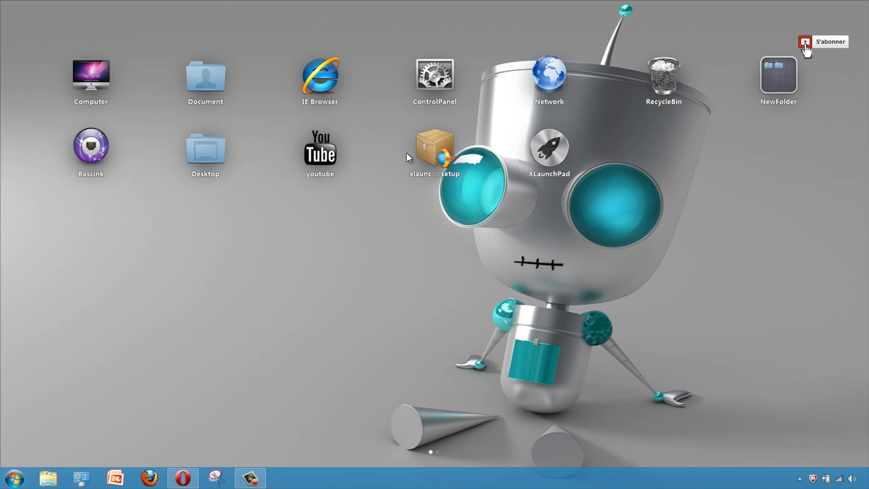
{"action": "right_click", "coordinate": [333, 220]}
{"action": "mouse_move", "coordinate": [380, 229]}
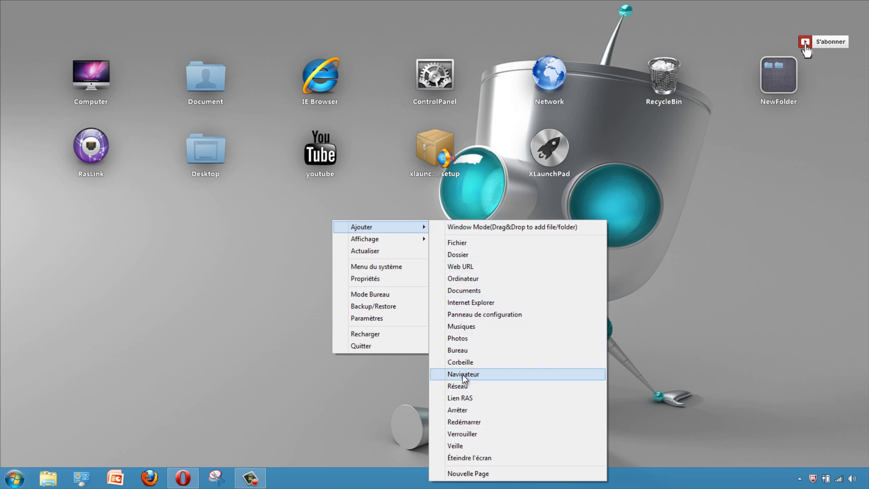
{"action": "left_click", "coordinate": [459, 339]}
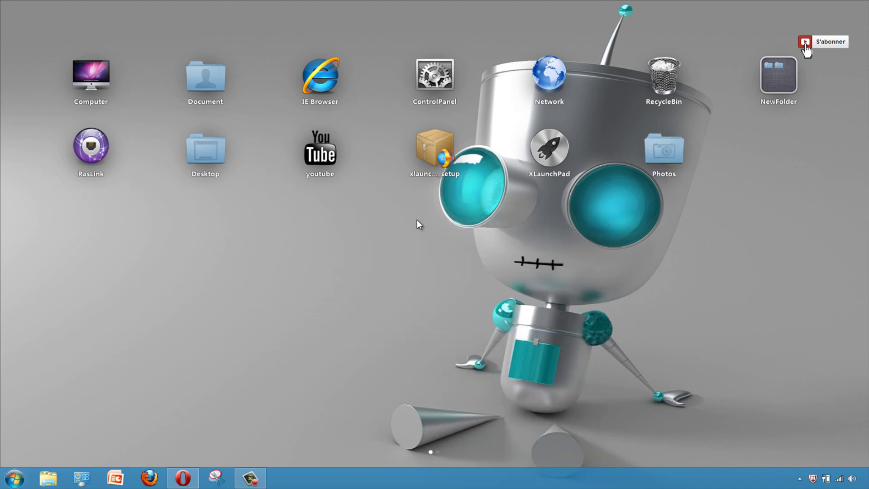
{"action": "right_click", "coordinate": [295, 199]}
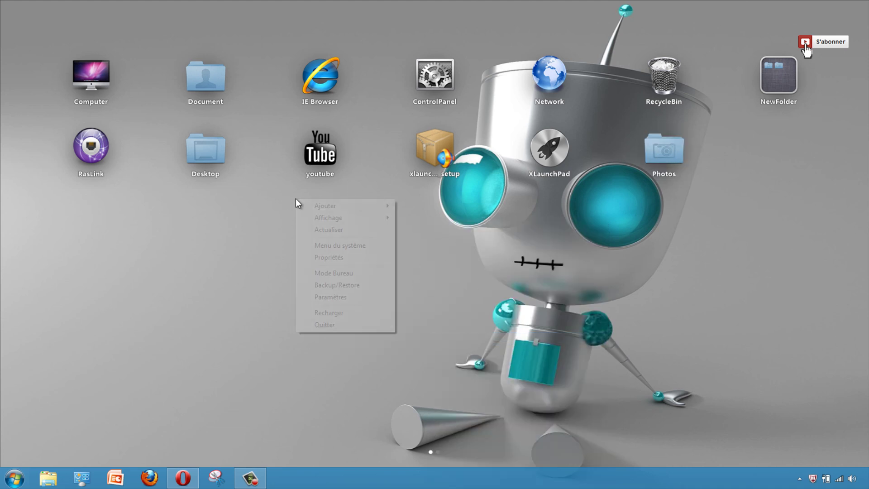
{"action": "mouse_move", "coordinate": [352, 209]}
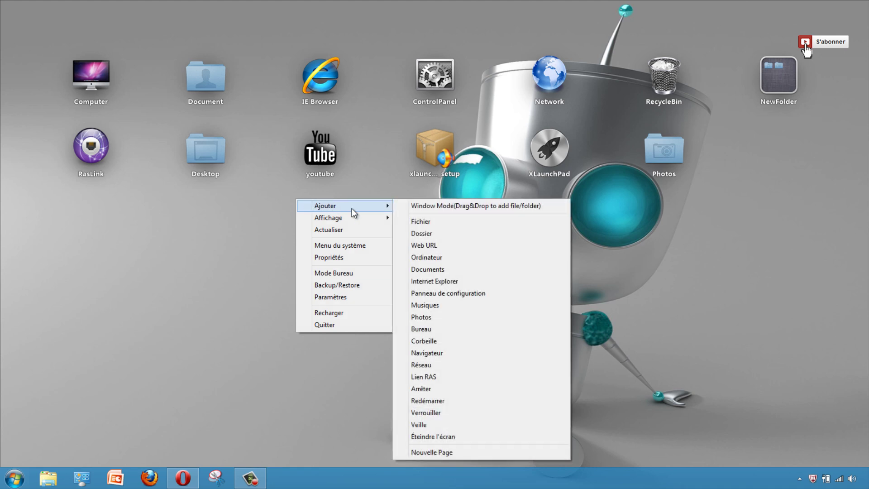
{"action": "left_click", "coordinate": [424, 245]}
{"action": "left_click_drag", "start_coordinate": [445, 184], "coordinate": [440, 203]}
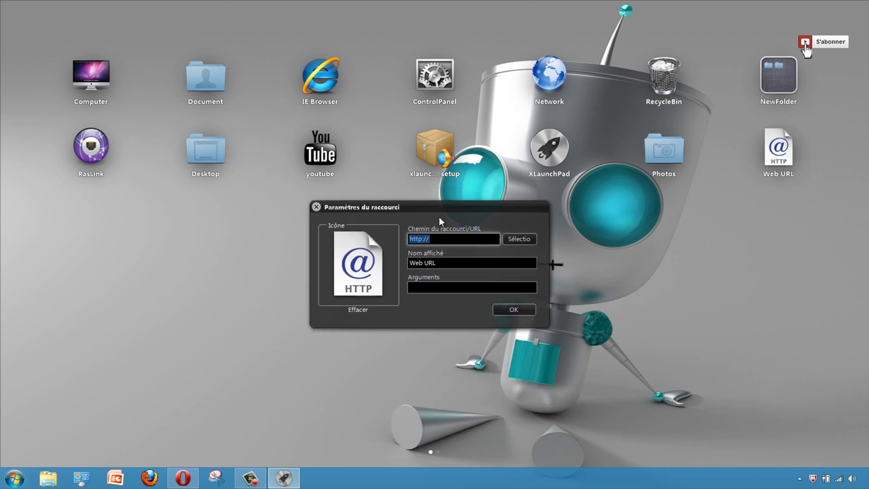
{"action": "left_click", "coordinate": [440, 241]}
{"action": "type", "text": "youtube.com"}
{"action": "left_click", "coordinate": [441, 264]}
{"action": "left_click_drag", "start_coordinate": [460, 263], "coordinate": [388, 264]}
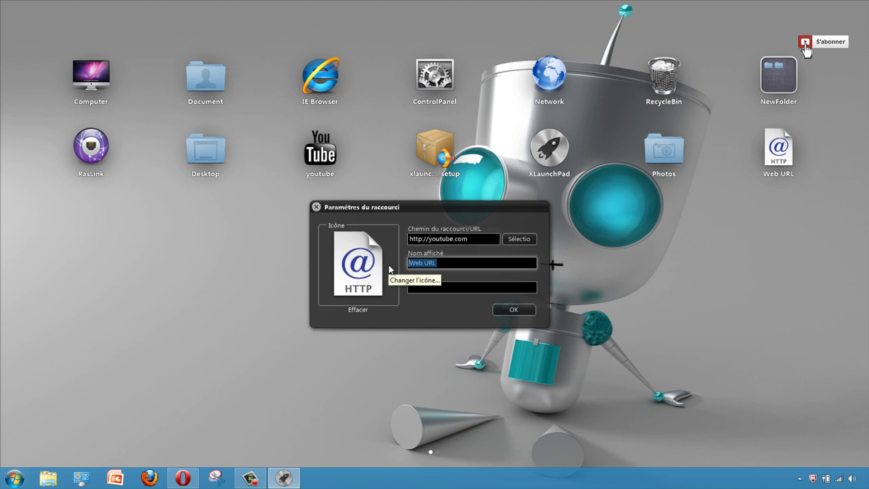
{"action": "type", "text": "youtube"}
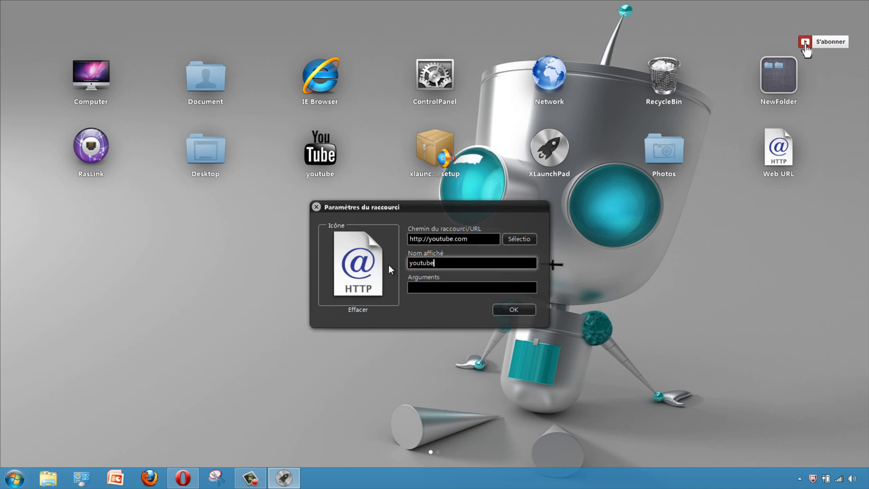
{"action": "left_click", "coordinate": [526, 311]}
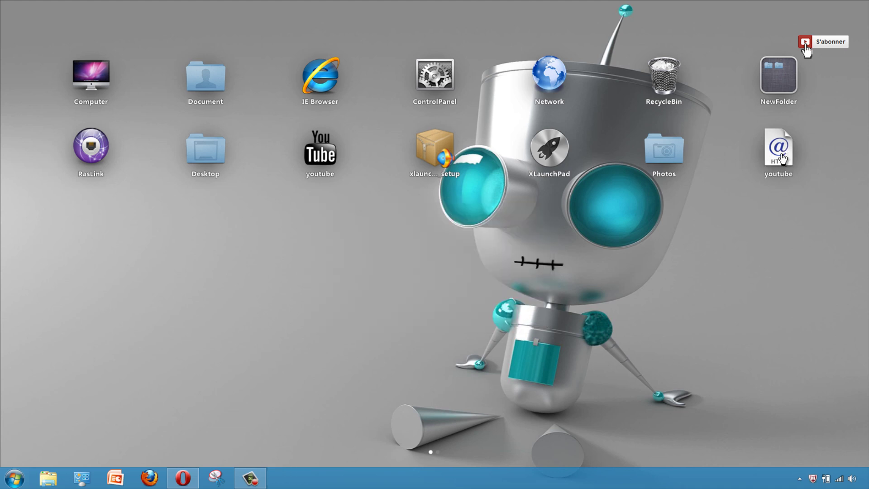
Test the new youtube web shortcut, close the page it opens, and bring XLaunchPad back up
{"action": "double_click", "coordinate": [783, 178]}
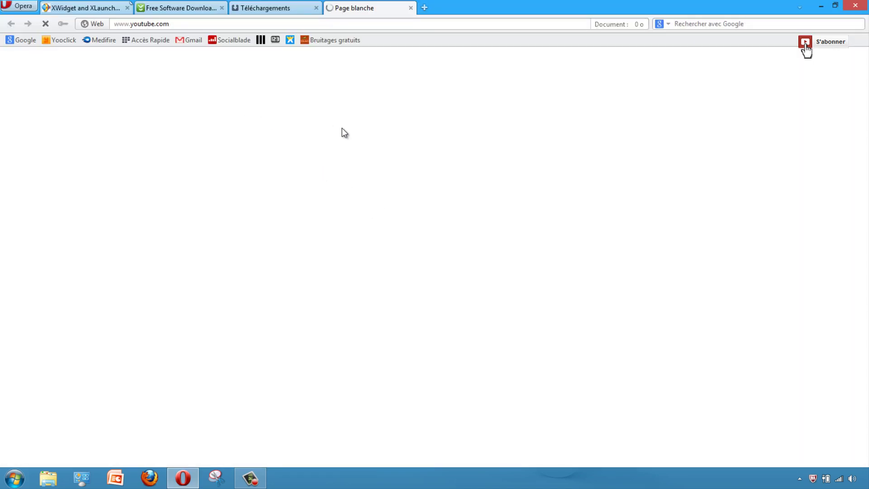
{"action": "left_click", "coordinate": [410, 8]}
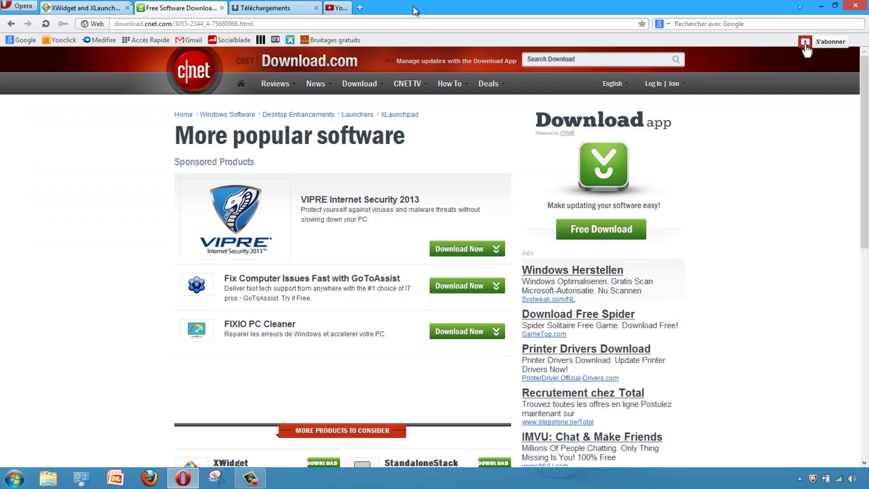
{"action": "left_click", "coordinate": [800, 479]}
{"action": "left_click", "coordinate": [790, 424]}
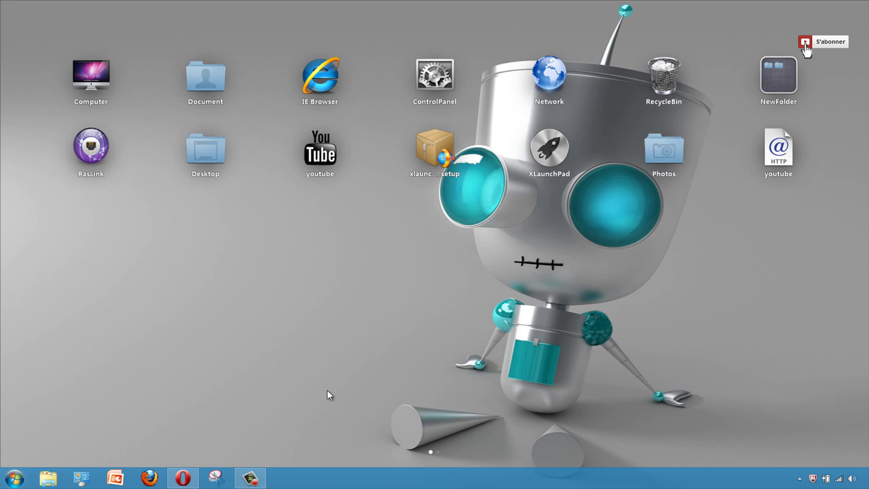
Switch to Opera, close the downloads tab, and open Google Images in a new tab
{"action": "left_click", "coordinate": [183, 478]}
{"action": "left_click", "coordinate": [264, 9]}
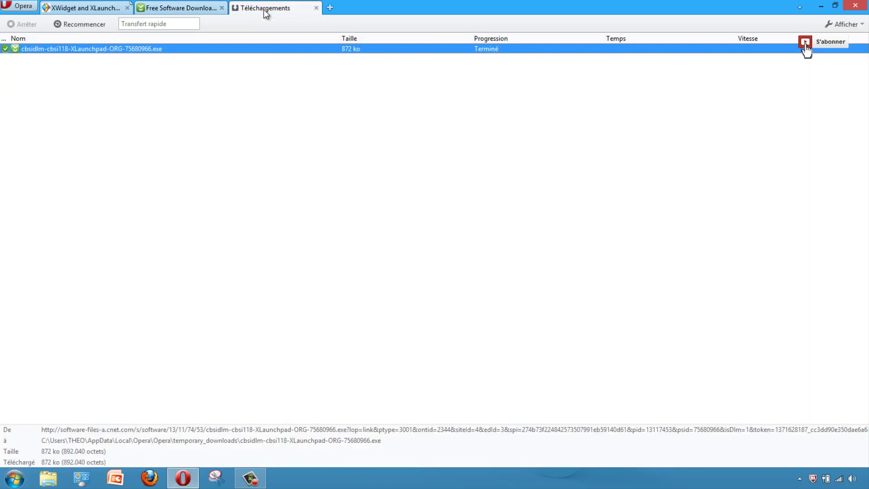
{"action": "key", "text": "ctrl+w"}
{"action": "left_click", "coordinate": [236, 8]}
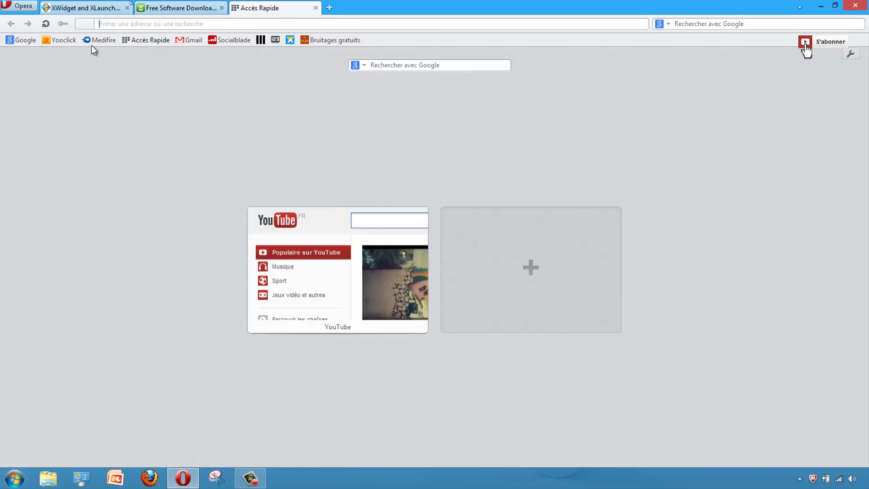
{"action": "left_click", "coordinate": [23, 39]}
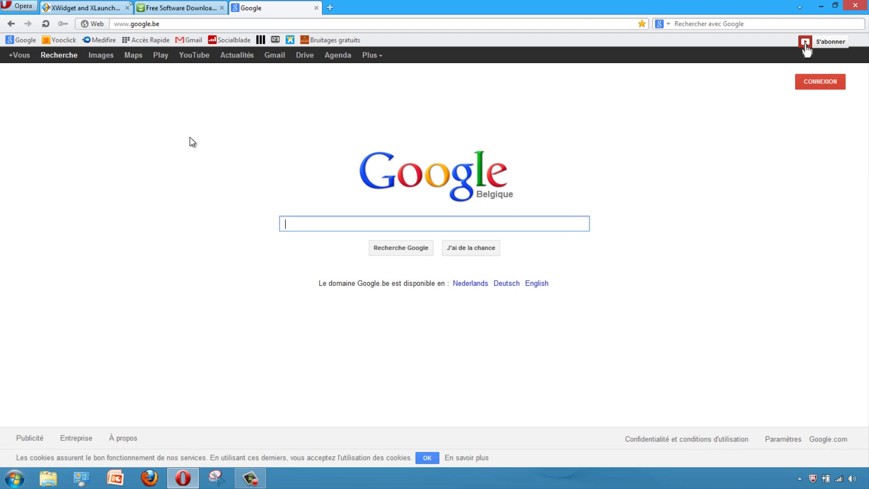
{"action": "left_click", "coordinate": [101, 55]}
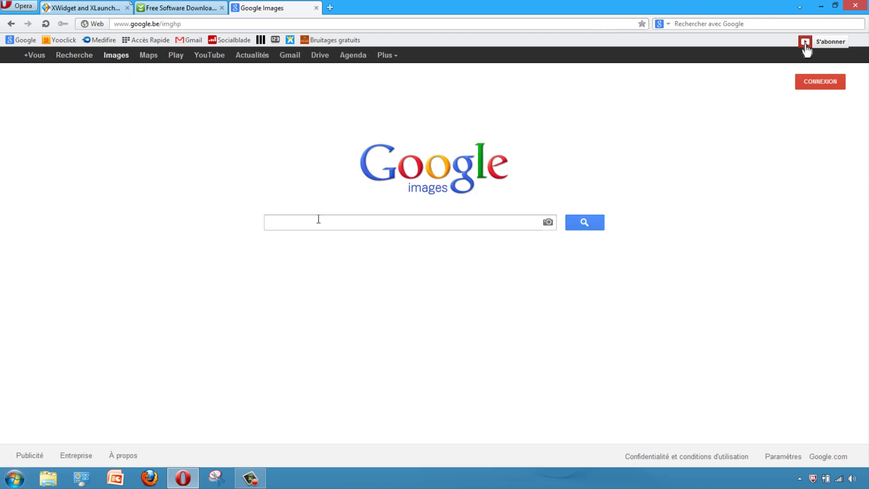
Search Google Images for "youtube png" and open the original 256 × 256 torn-paper YouTube icon from iconarchive.com
{"action": "type", "text": "youtu"}
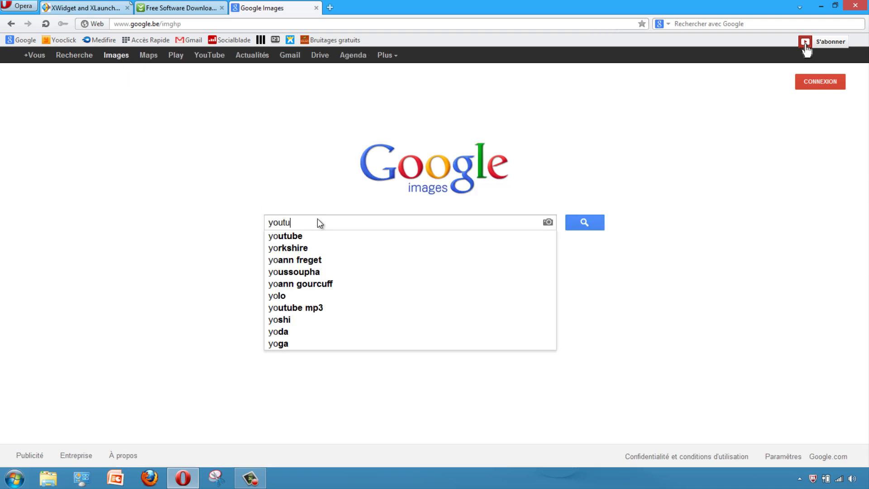
{"action": "type", "text": "be png"}
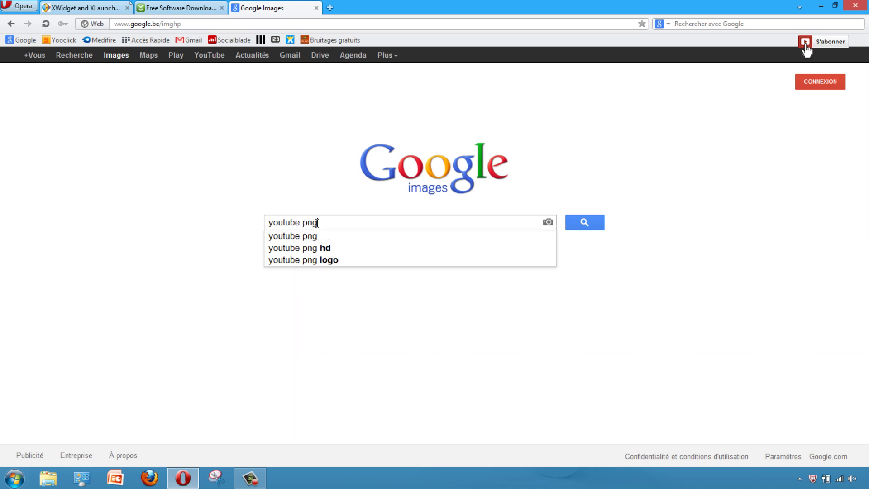
{"action": "left_click_drag", "start_coordinate": [318, 222], "coordinate": [304, 224]}
{"action": "left_click", "coordinate": [329, 223]}
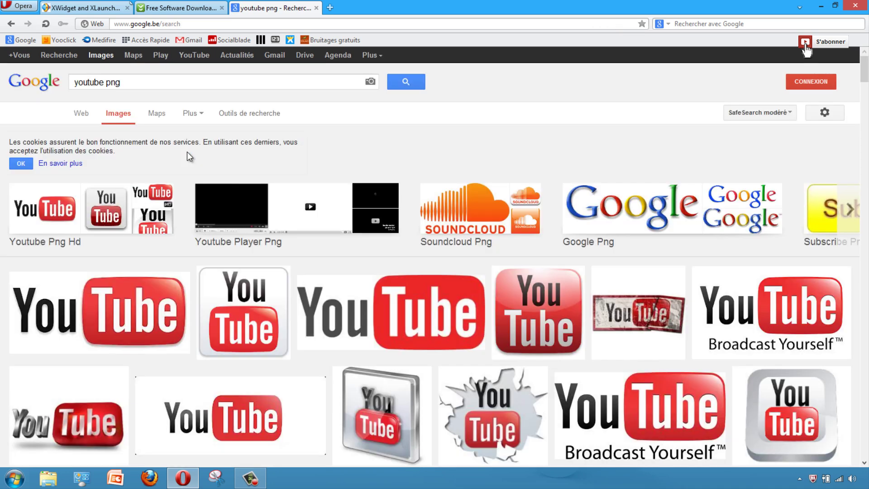
{"action": "scroll", "coordinate": [189, 156], "scroll_direction": "down", "scroll_amount": 5}
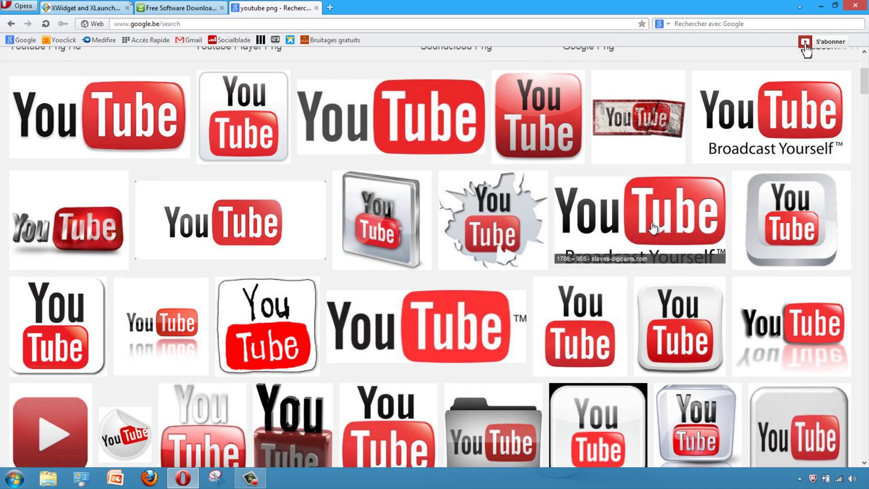
{"action": "scroll", "coordinate": [509, 175], "scroll_direction": "down", "scroll_amount": 2}
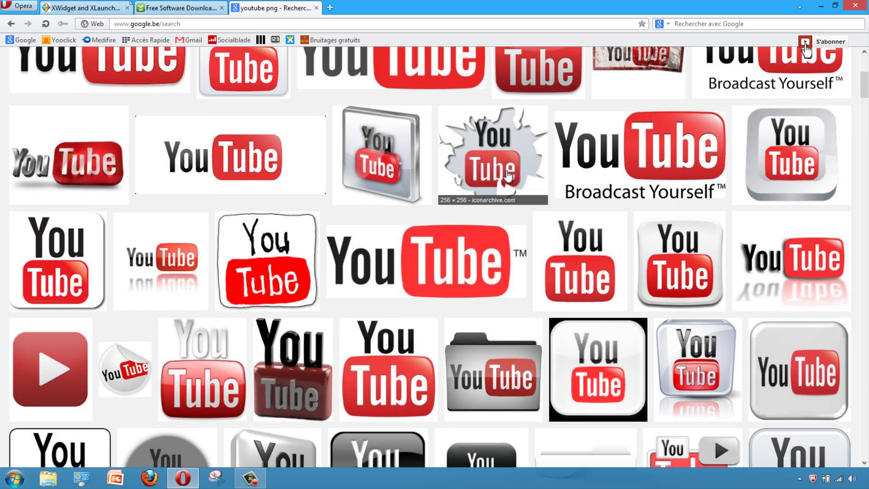
{"action": "left_click", "coordinate": [509, 176]}
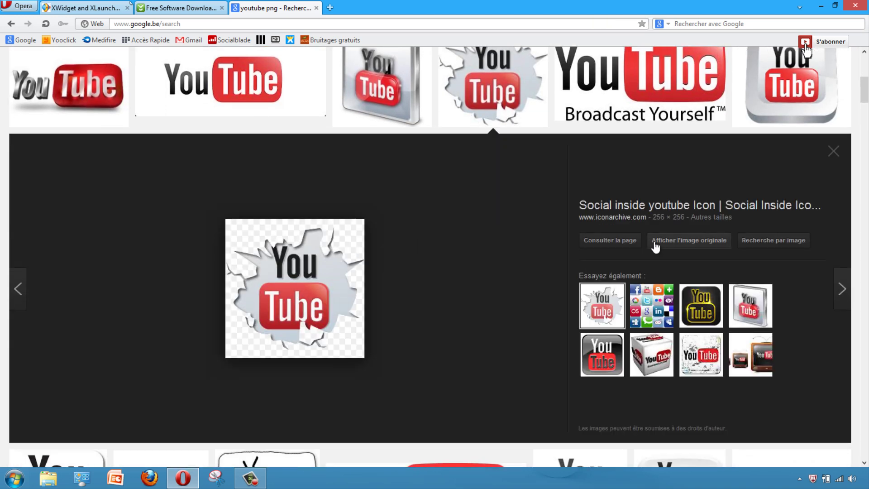
{"action": "left_click", "coordinate": [655, 244]}
Shrink the browser window, save the YouTube icon image onto the desktop, and minimize the browser
{"action": "left_click", "coordinate": [836, 6]}
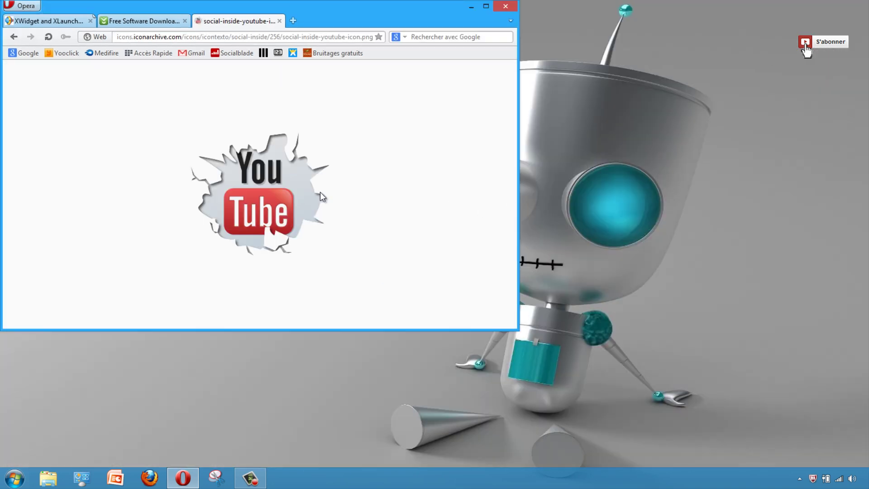
{"action": "left_click_drag", "start_coordinate": [322, 196], "coordinate": [724, 154]}
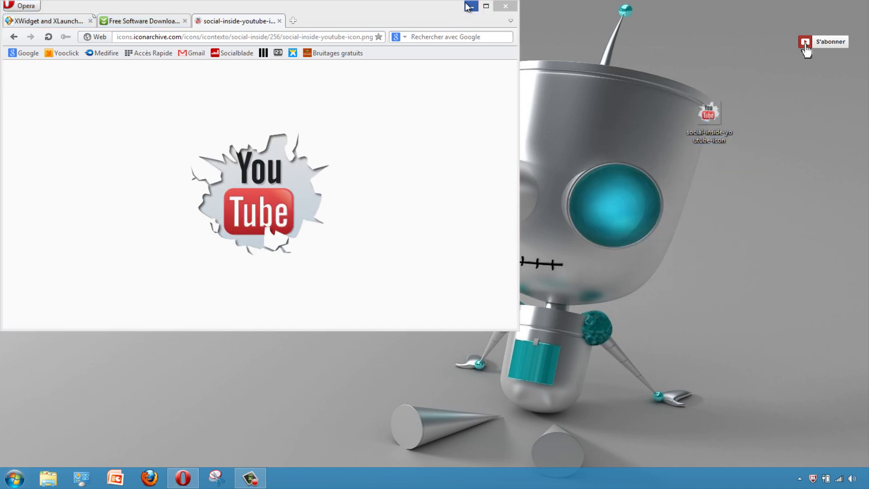
{"action": "left_click", "coordinate": [470, 6]}
Reopen XLaunchPad and set the new youtube web shortcut's icon to social-inside-youtube-icon from the desktop
{"action": "left_click", "coordinate": [799, 479]}
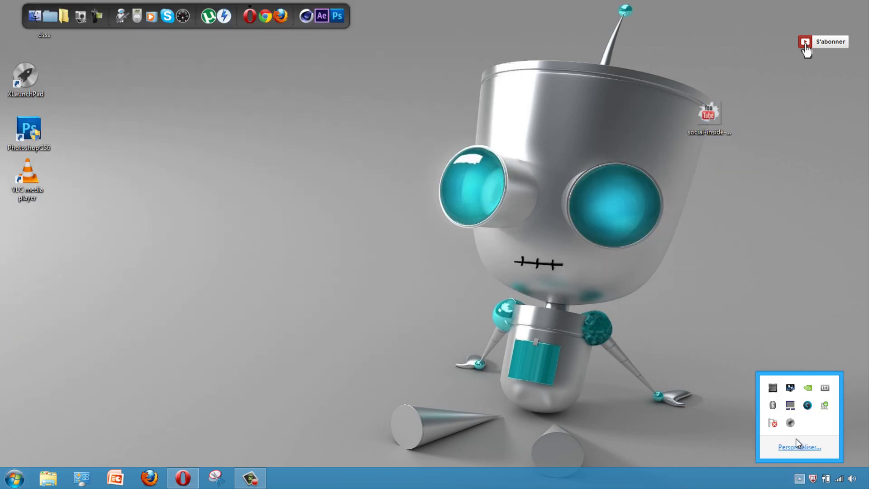
{"action": "left_click", "coordinate": [791, 422]}
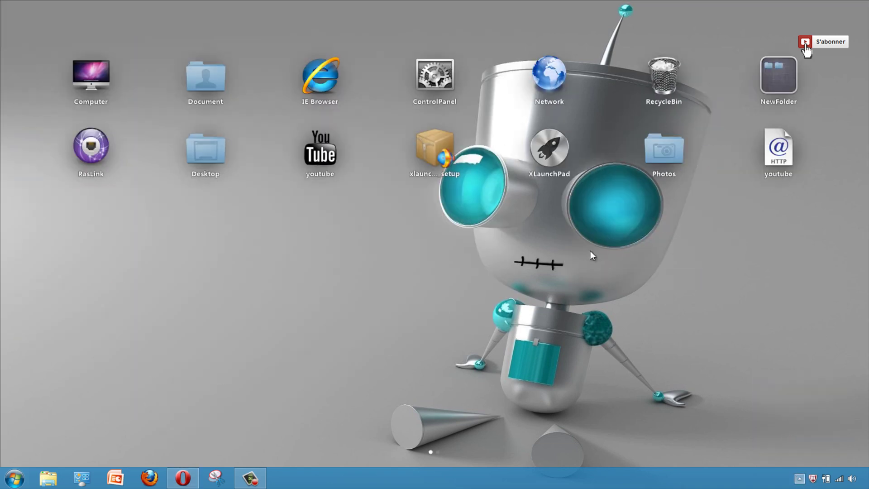
{"action": "right_click", "coordinate": [775, 153]}
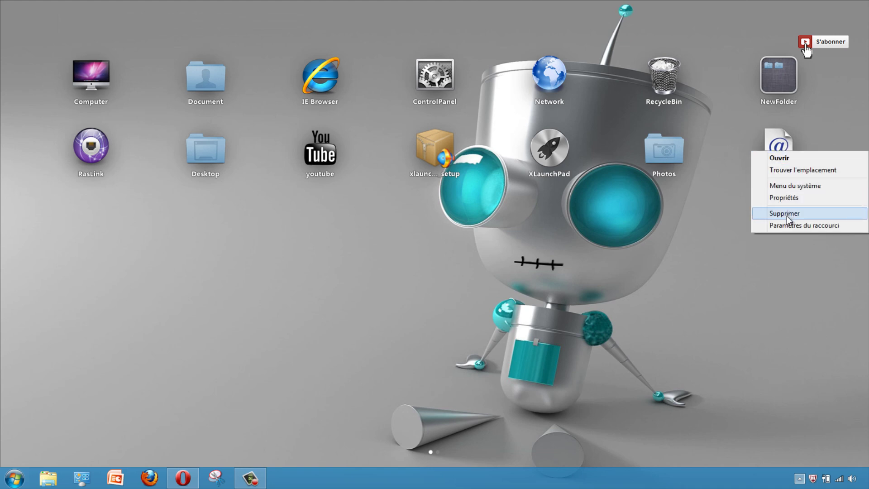
{"action": "left_click", "coordinate": [810, 226]}
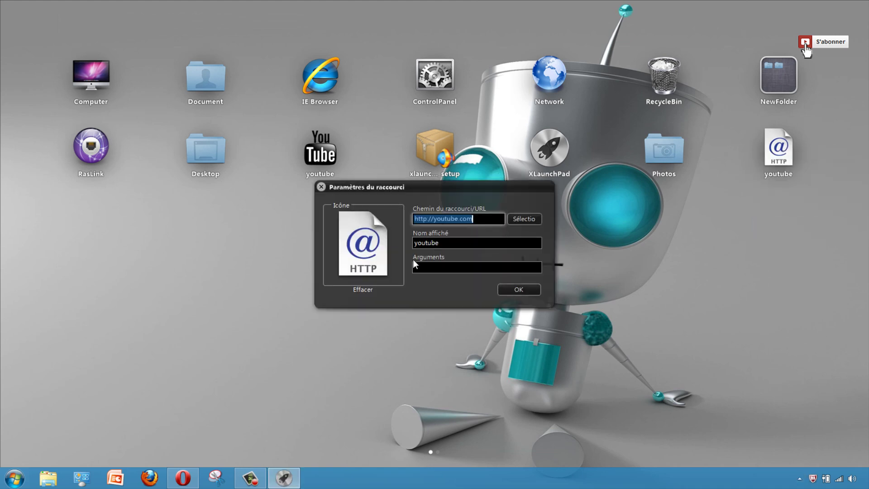
{"action": "left_click", "coordinate": [360, 246]}
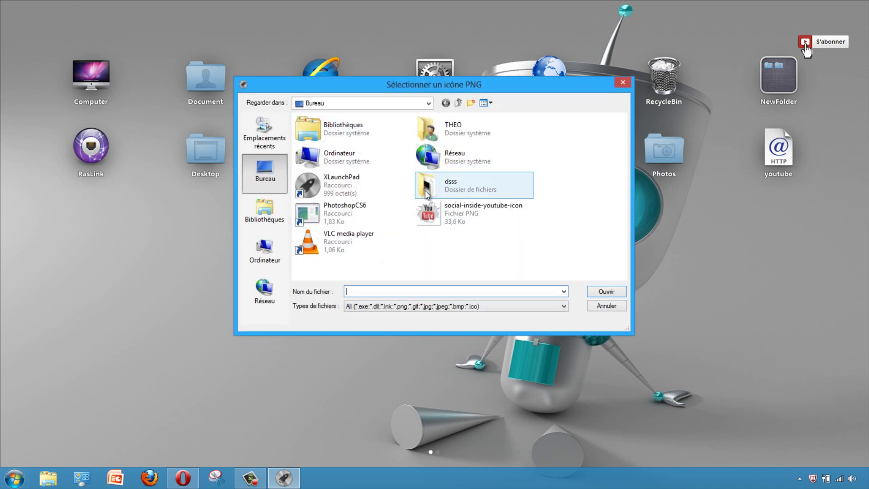
{"action": "left_click", "coordinate": [458, 218]}
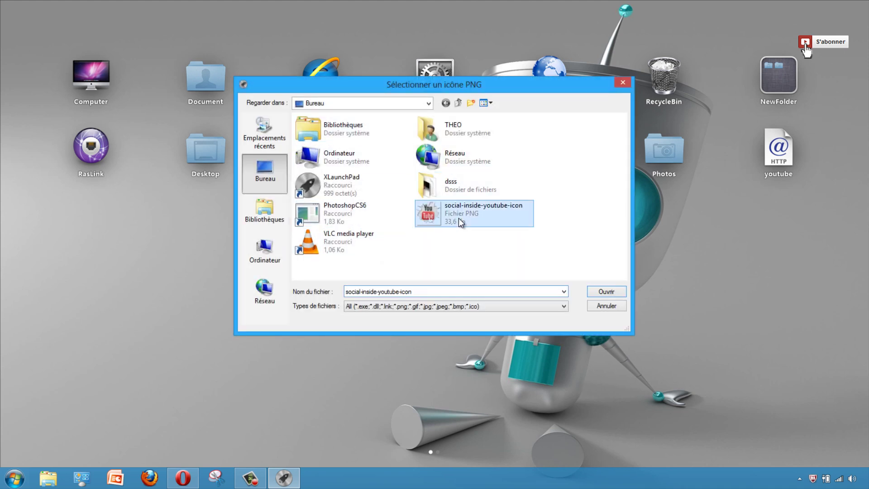
{"action": "left_click", "coordinate": [597, 290]}
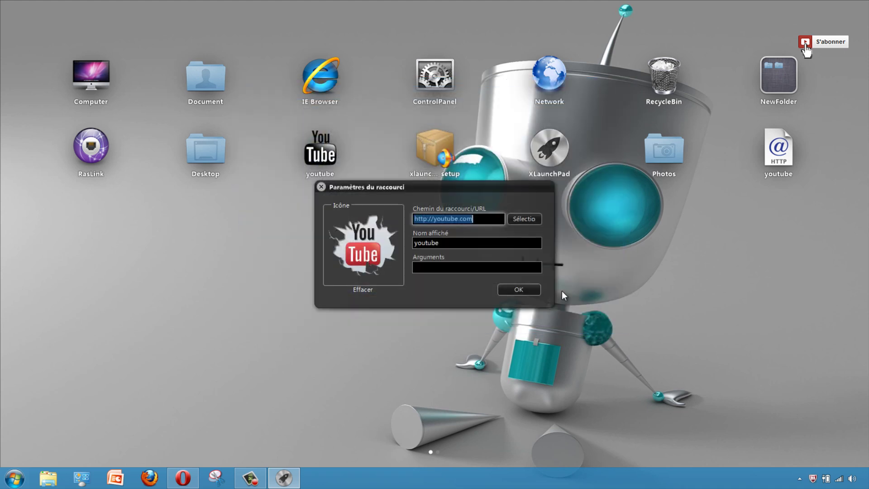
{"action": "left_click", "coordinate": [513, 288]}
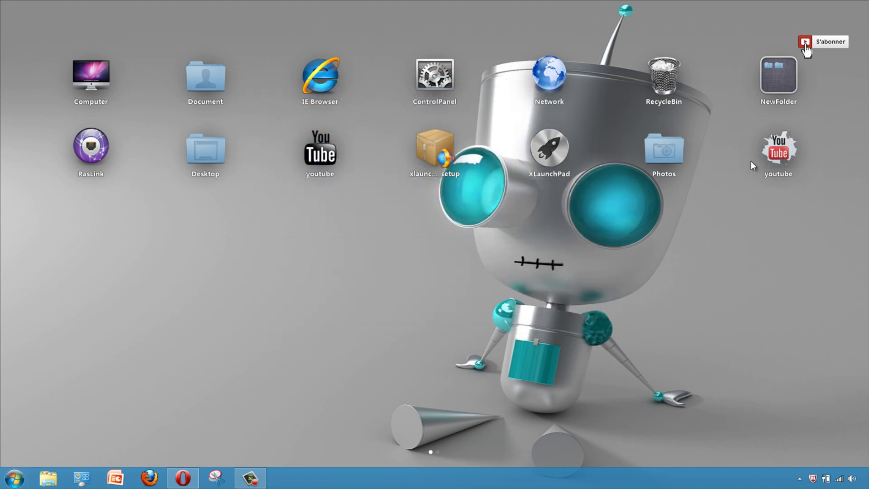
{"action": "left_click_drag", "start_coordinate": [588, 237], "coordinate": [575, 236]}
{"action": "left_click_drag", "start_coordinate": [696, 207], "coordinate": [819, 213]}
{"action": "left_click_drag", "start_coordinate": [785, 213], "coordinate": [704, 222]}
Choose Français as the language in the general XLaunchPad settings and close the settings
{"action": "right_click", "coordinate": [212, 216]}
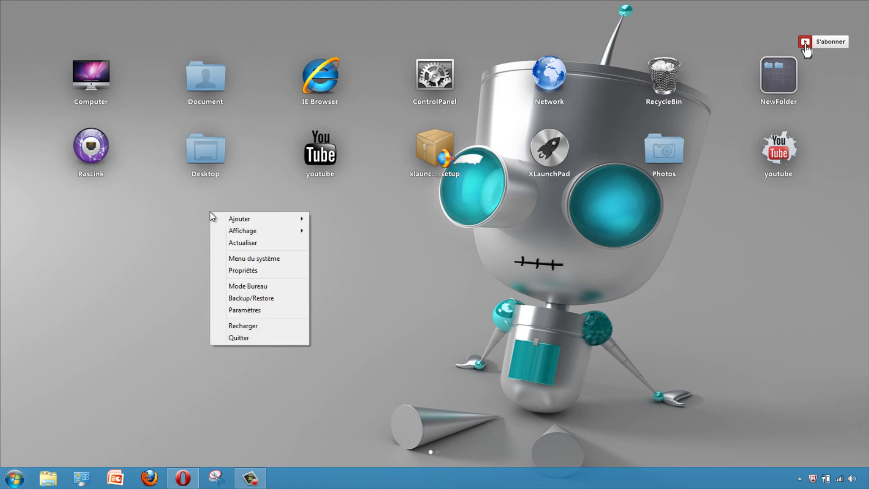
{"action": "left_click", "coordinate": [236, 312]}
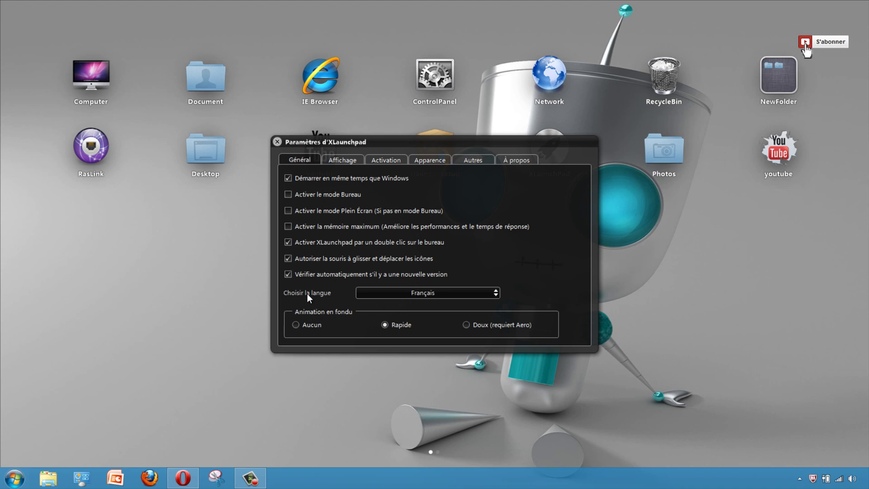
{"action": "left_click", "coordinate": [445, 295]}
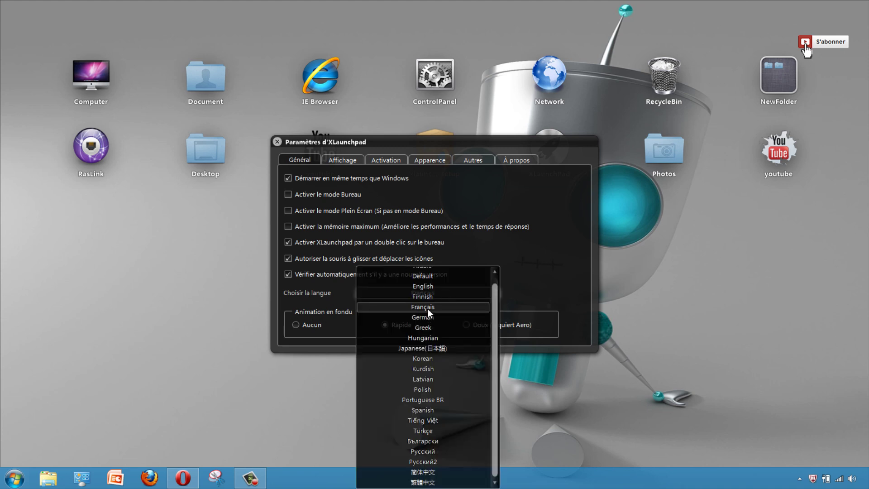
{"action": "left_click", "coordinate": [428, 307]}
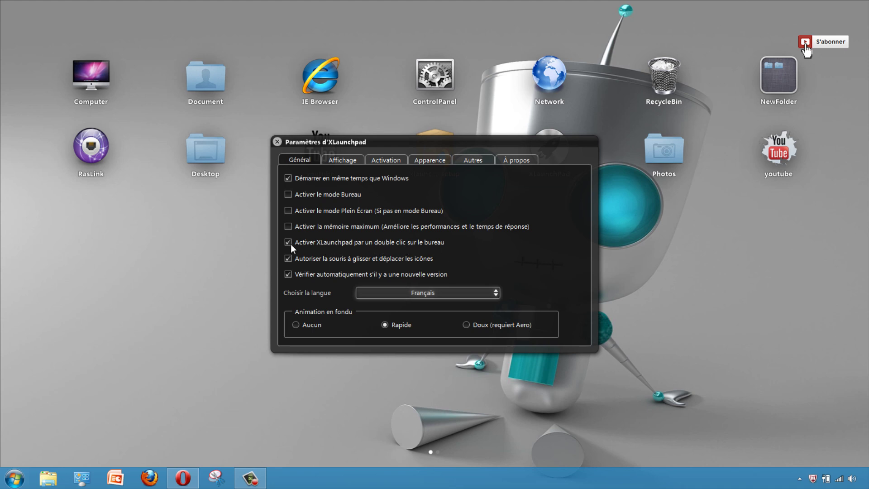
{"action": "left_click", "coordinate": [276, 142]}
Hide the XLaunchPad overlay and call it up again from the desktop
{"action": "left_click", "coordinate": [296, 290]}
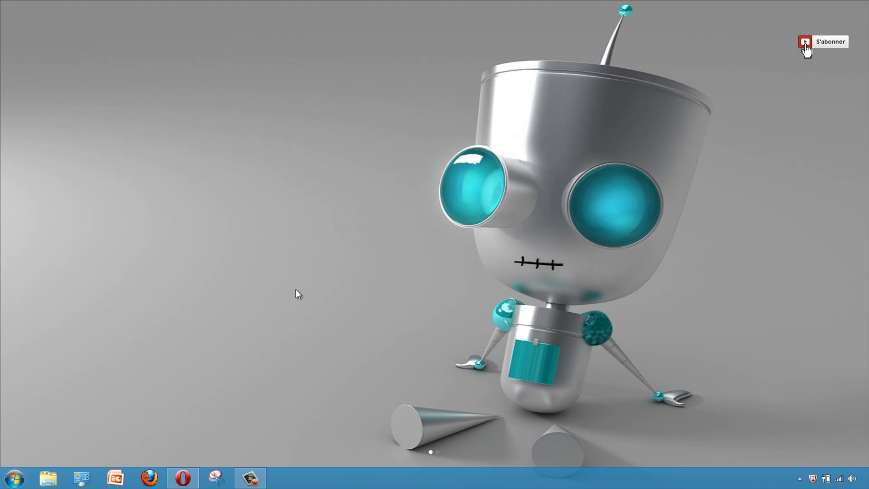
{"action": "middle_click", "coordinate": [290, 178]}
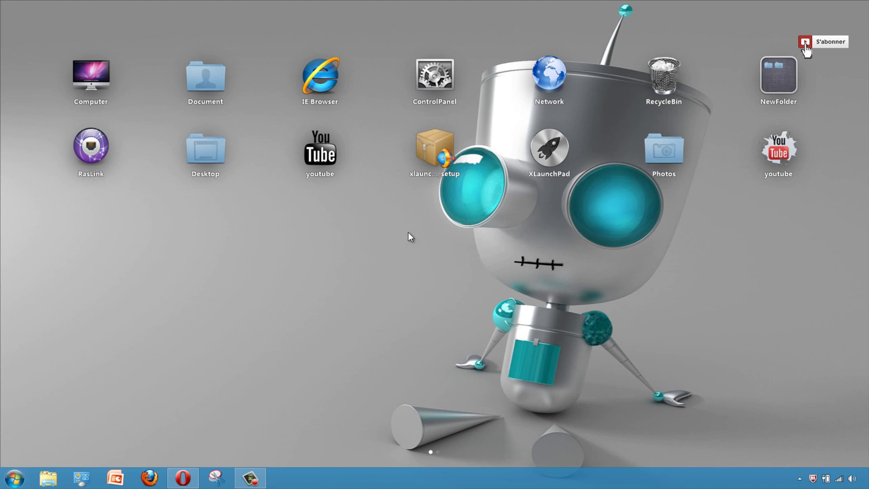
Switch XLaunchPad to Window Mode, add the PhotoshopCS6 and VLC media player desktop shortcuts to it, and return to the full-screen view
{"action": "right_click", "coordinate": [317, 214]}
{"action": "mouse_move", "coordinate": [366, 234]}
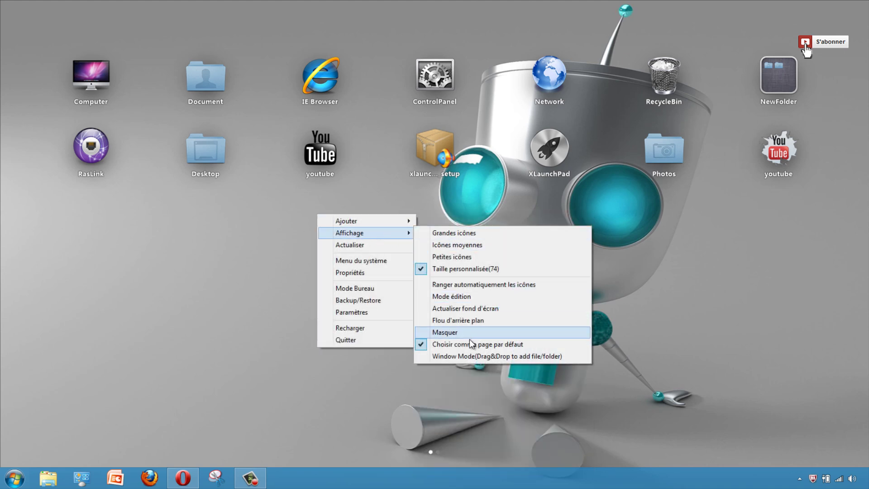
{"action": "left_click", "coordinate": [471, 356]}
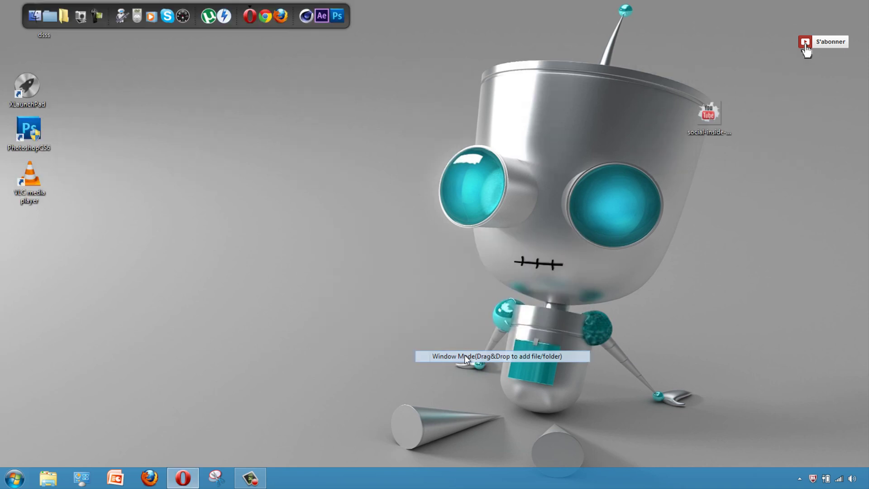
{"action": "left_click_drag", "start_coordinate": [436, 142], "coordinate": [388, 101]}
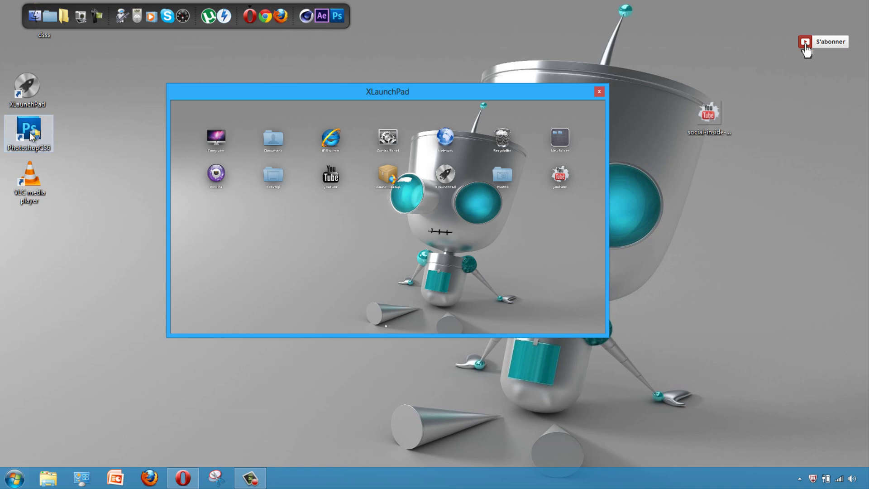
{"action": "left_click_drag", "start_coordinate": [34, 134], "coordinate": [290, 234]}
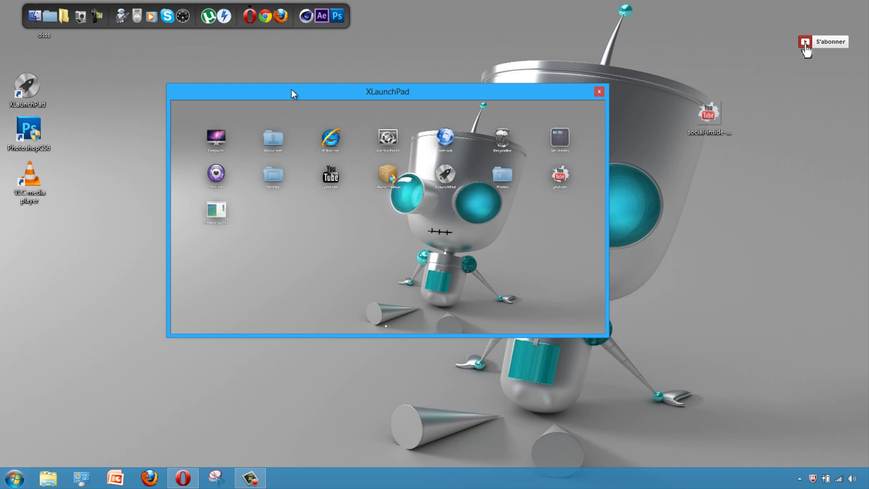
{"action": "left_click_drag", "start_coordinate": [291, 89], "coordinate": [281, 55]}
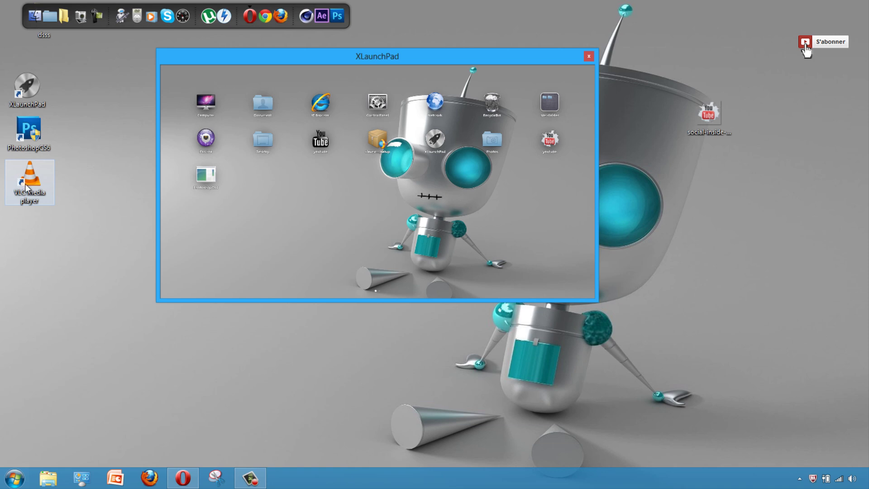
{"action": "left_click_drag", "start_coordinate": [30, 186], "coordinate": [306, 249]}
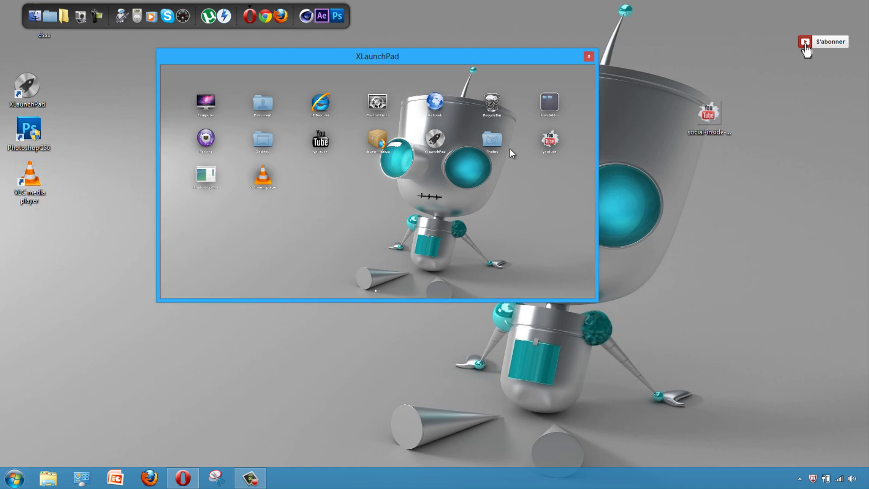
{"action": "left_click", "coordinate": [589, 56]}
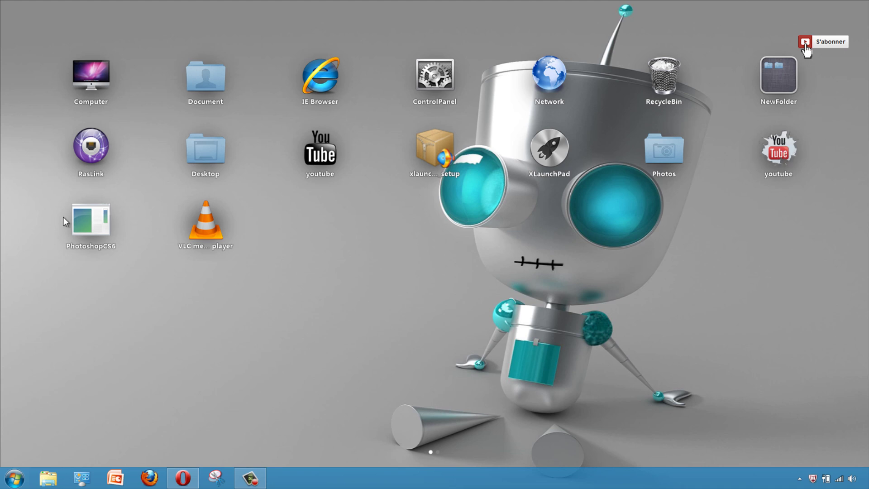
Review the shortcut settings of the PhotoshopCS6 item and close them without changes
{"action": "right_click", "coordinate": [95, 213]}
{"action": "left_click", "coordinate": [145, 290]}
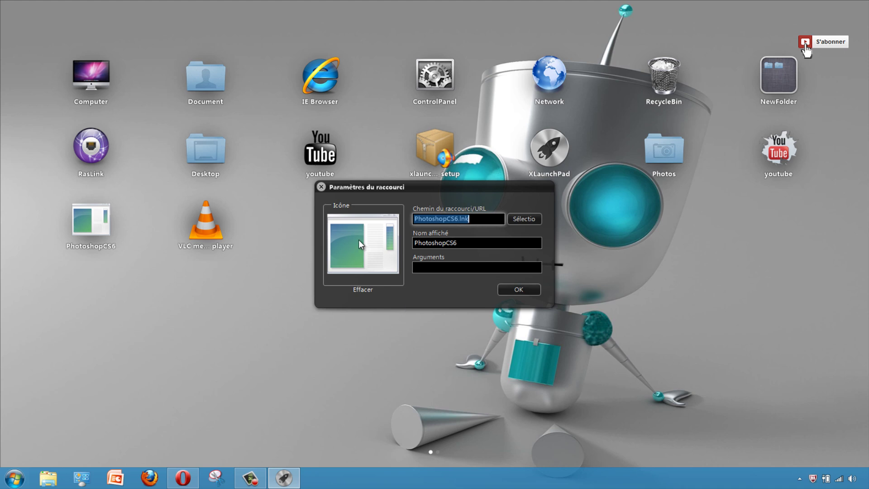
{"action": "left_click", "coordinate": [513, 292]}
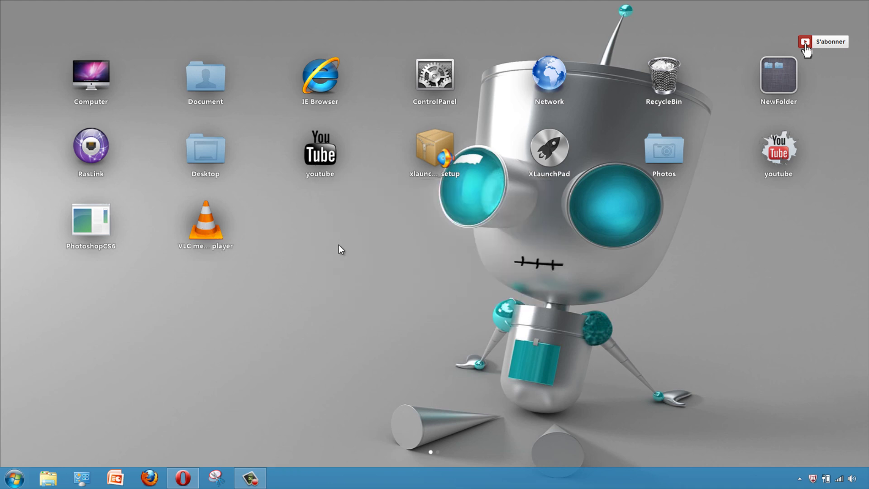
Delete the VLC media player shortcut from XLaunchPad and confirm the removal
{"action": "right_click", "coordinate": [203, 229]}
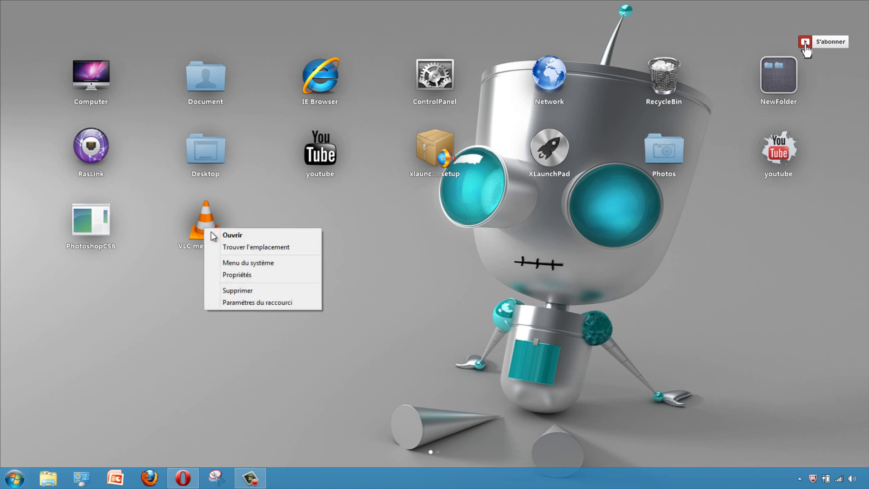
{"action": "left_click", "coordinate": [255, 290]}
{"action": "left_click", "coordinate": [453, 279]}
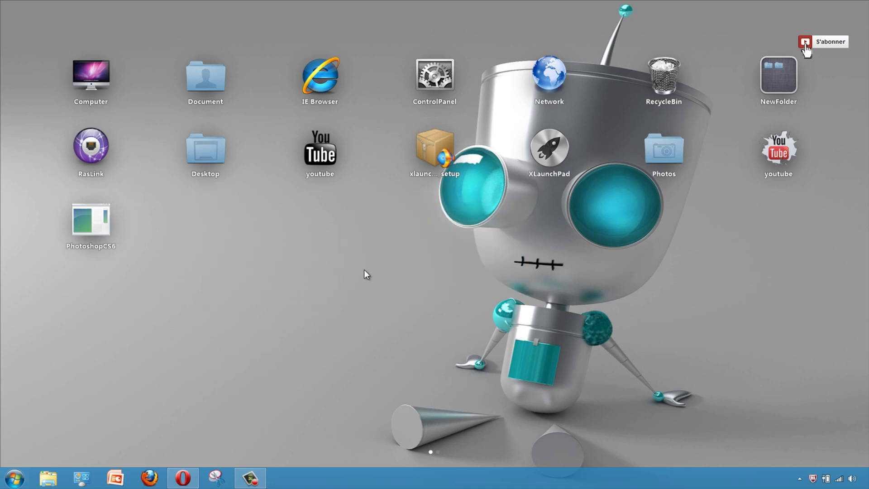
Go to the page with the drive and power shortcuts, add a new page, and return to the first page
{"action": "left_click_drag", "start_coordinate": [552, 249], "coordinate": [249, 266]}
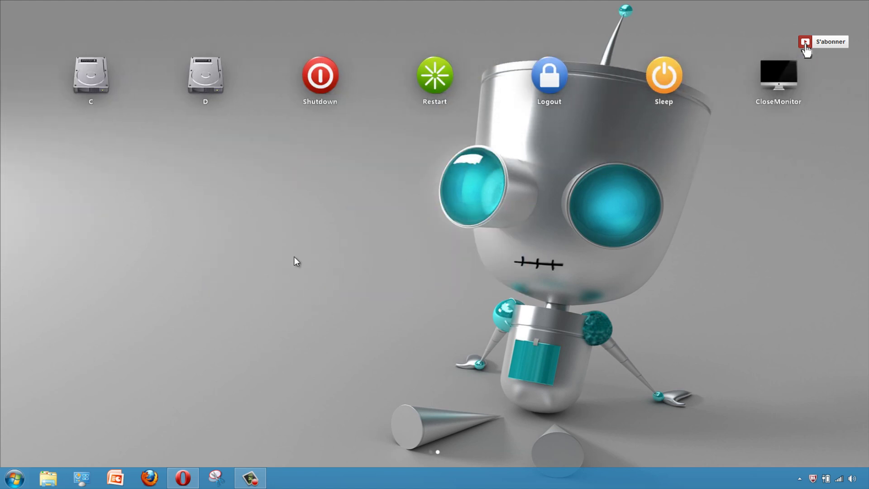
{"action": "left_click_drag", "start_coordinate": [640, 254], "coordinate": [132, 257]}
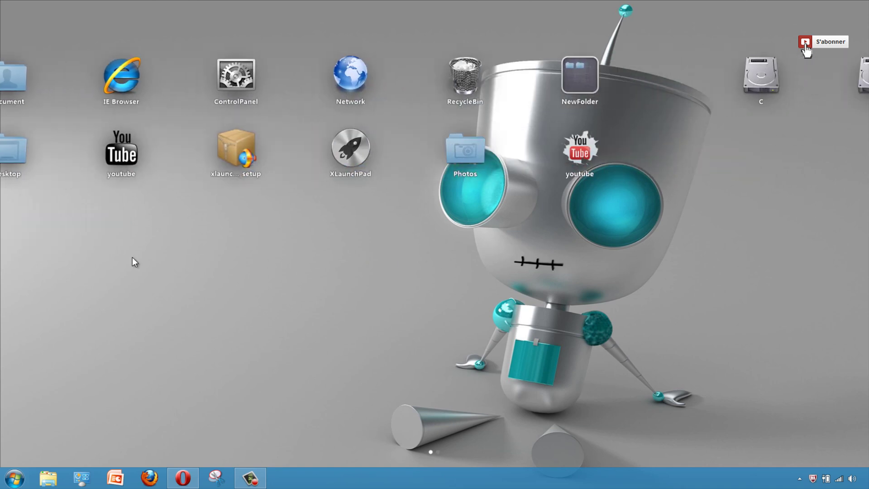
{"action": "right_click", "coordinate": [306, 214]}
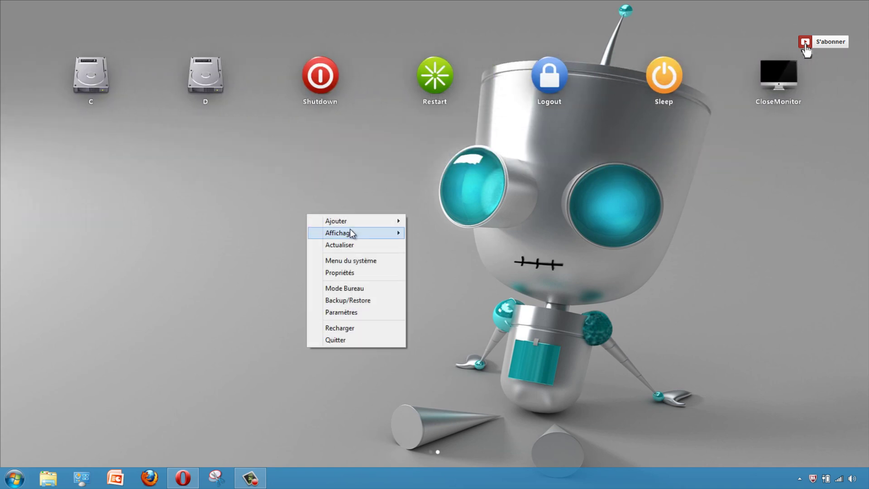
{"action": "mouse_move", "coordinate": [371, 221]}
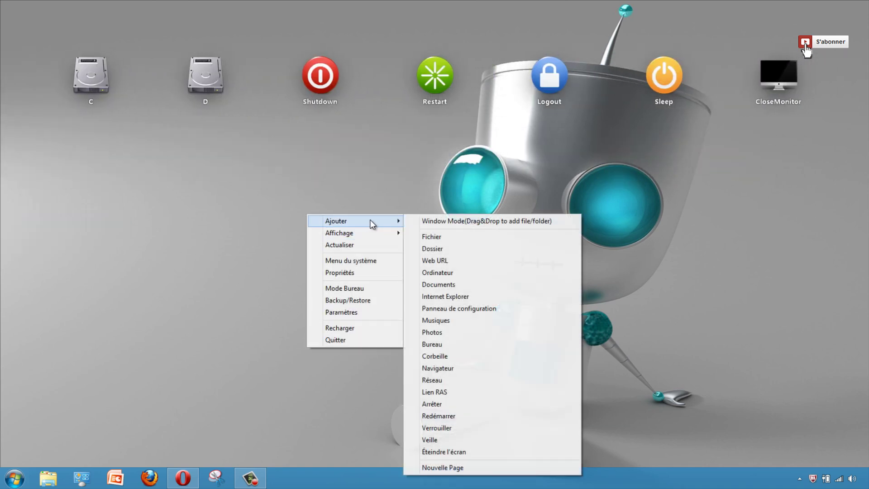
{"action": "left_click", "coordinate": [447, 468]}
{"action": "left_click_drag", "start_coordinate": [523, 275], "coordinate": [545, 257]}
{"action": "left_click_drag", "start_coordinate": [276, 268], "coordinate": [579, 255]}
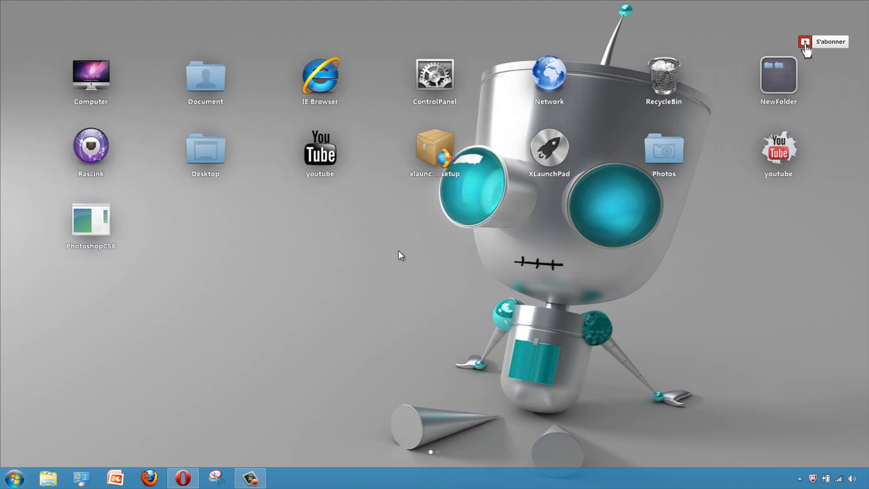
Review the XLaunchPad settings from the general, display, activation and appearance options through to the other options and about information, then close them
{"action": "right_click", "coordinate": [275, 223]}
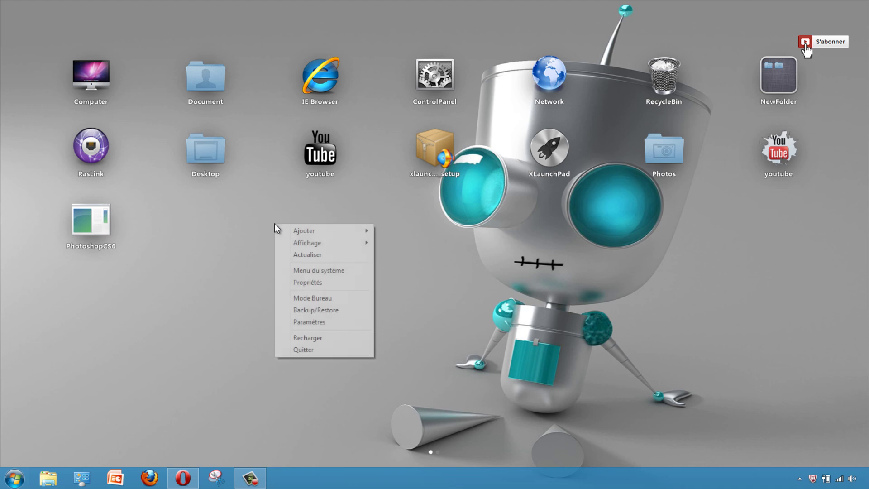
{"action": "left_click", "coordinate": [312, 321]}
{"action": "left_click_drag", "start_coordinate": [421, 154], "coordinate": [364, 164]}
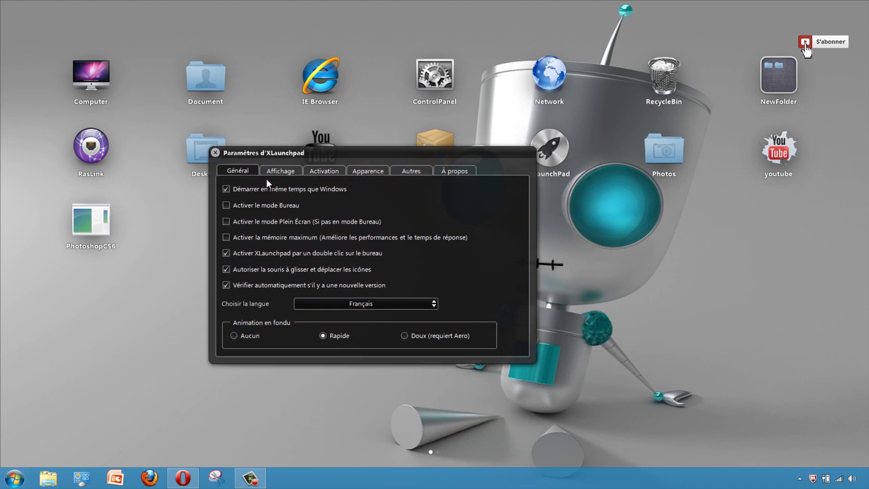
{"action": "left_click", "coordinate": [282, 171]}
{"action": "left_click", "coordinate": [324, 171]}
{"action": "left_click", "coordinate": [380, 172]}
{"action": "left_click", "coordinate": [410, 172]}
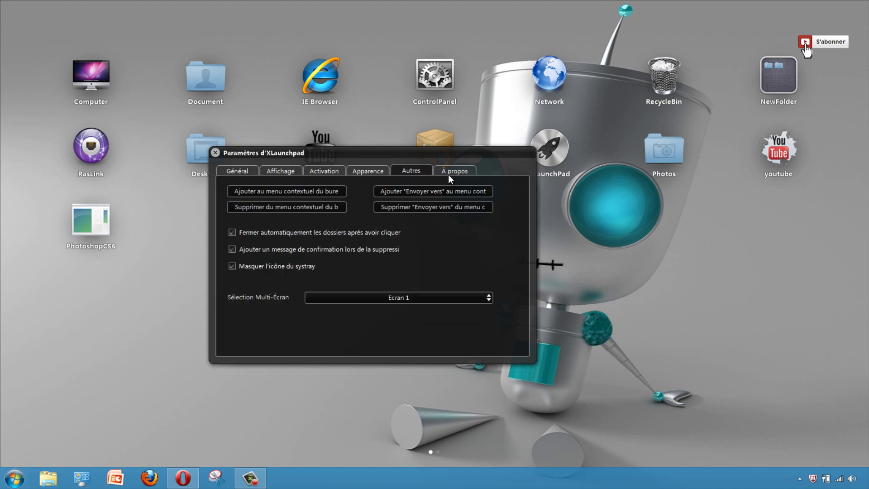
{"action": "left_click", "coordinate": [448, 172]}
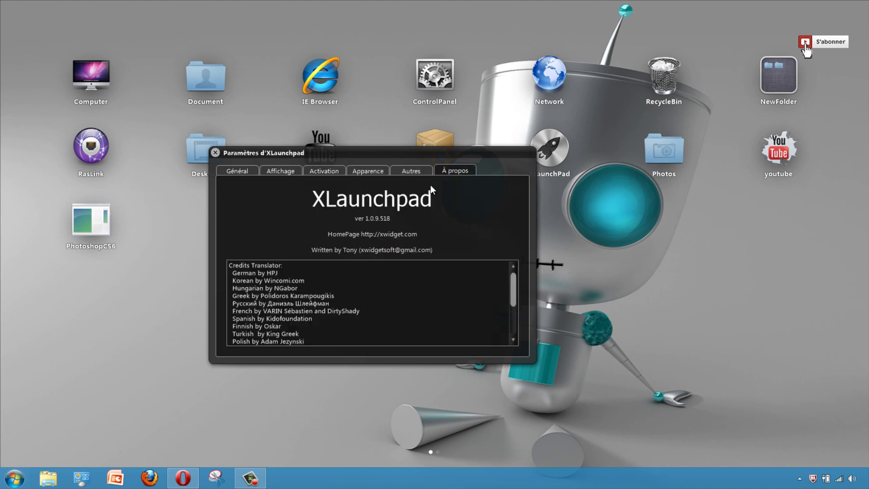
{"action": "left_click", "coordinate": [215, 154]}
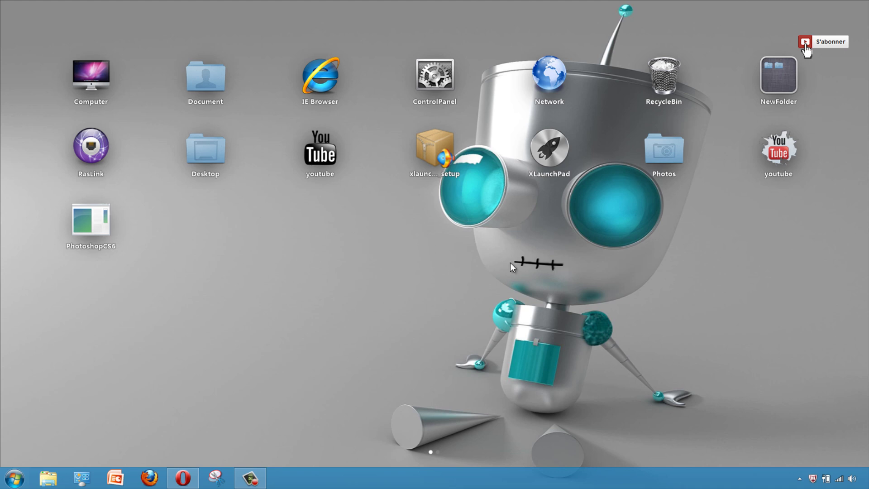